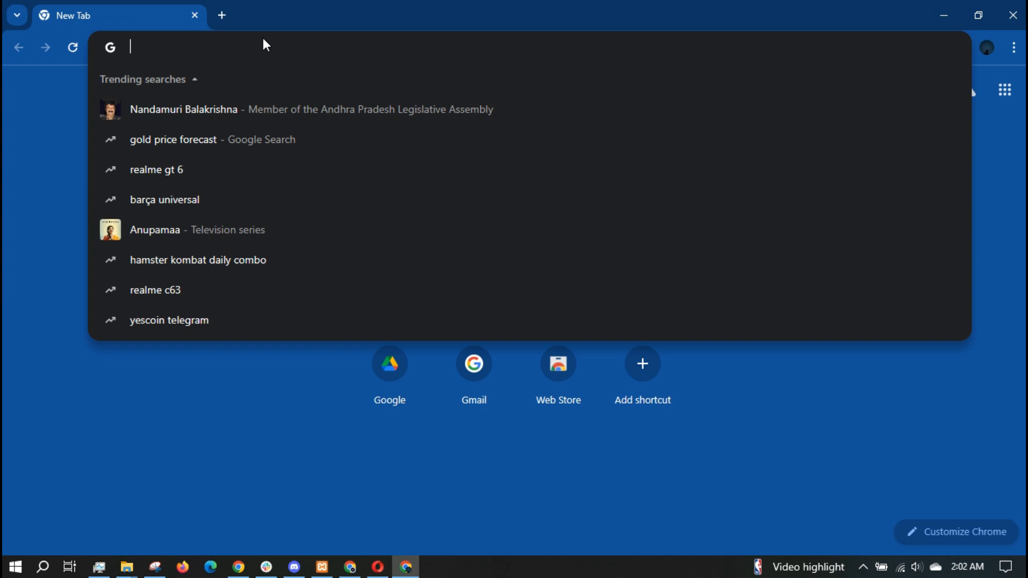
# Search 'filezilla' and open filezilla-project.org, scrolling to the Client and Server quick download links.
pyautogui.write('filez')
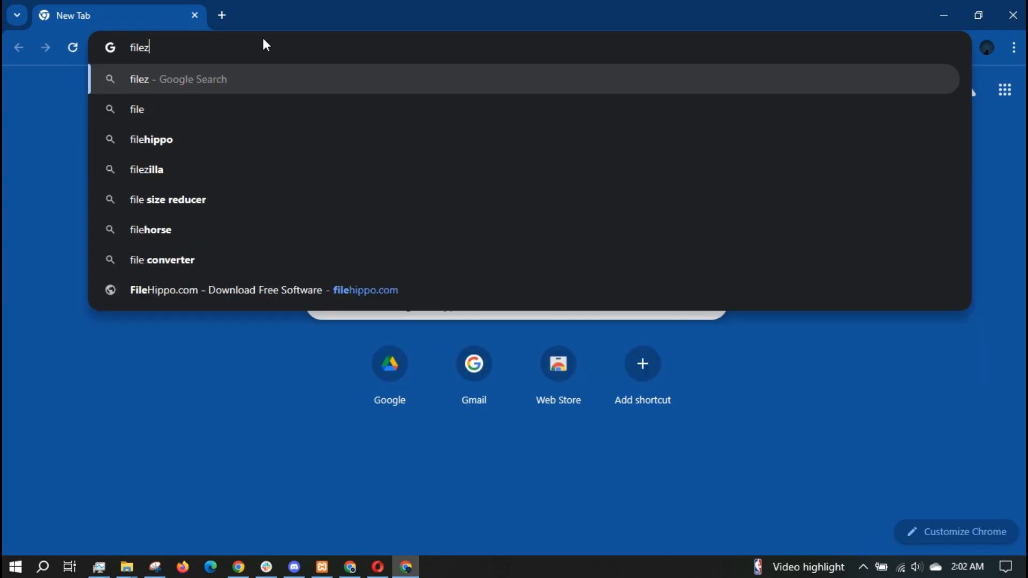
pyautogui.write('illa')
pyautogui.press('Return')
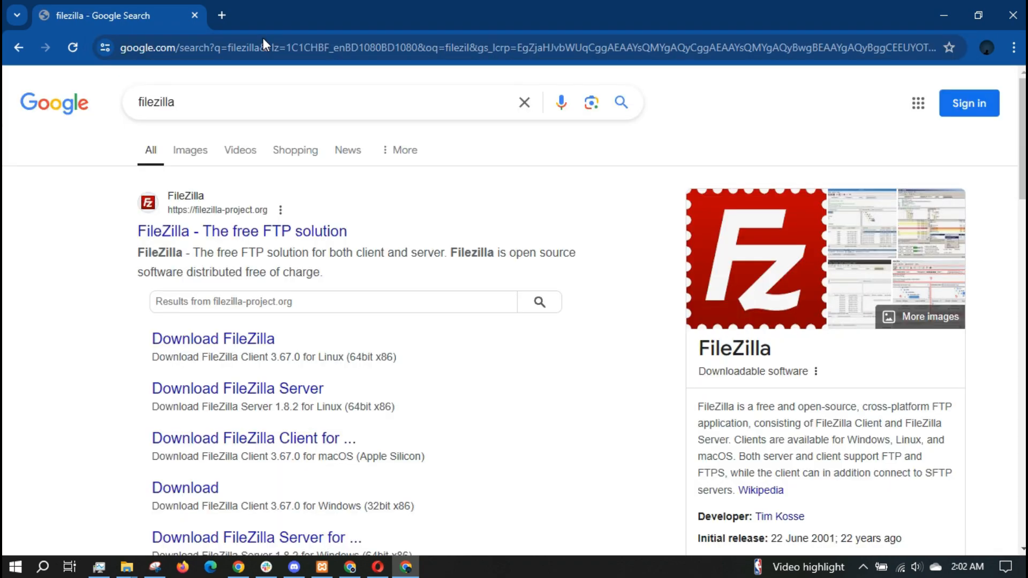
pyautogui.click(229, 232)
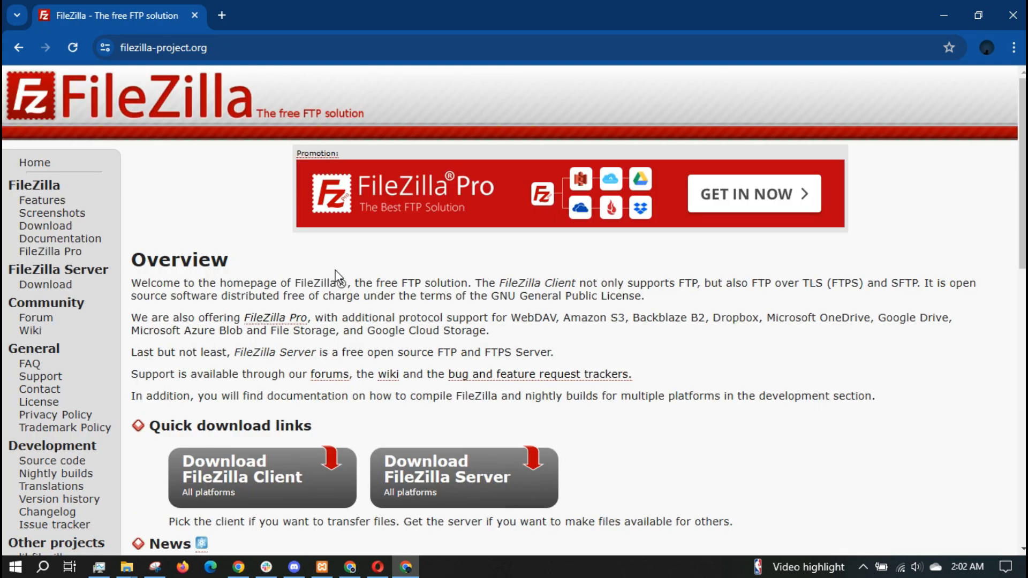
pyautogui.scroll(-1, 330, 273)
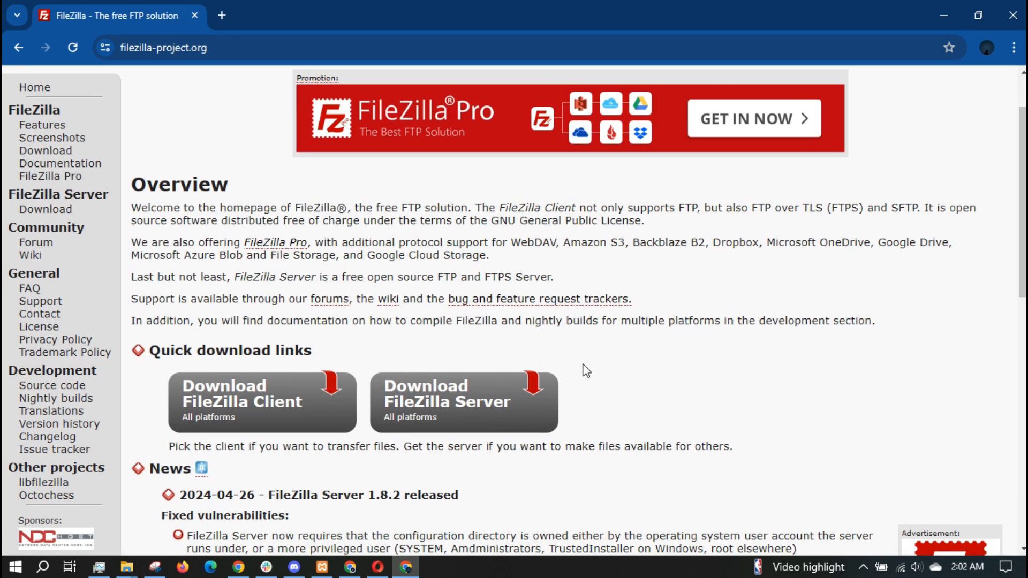
pyautogui.scroll(-2, 669, 389)
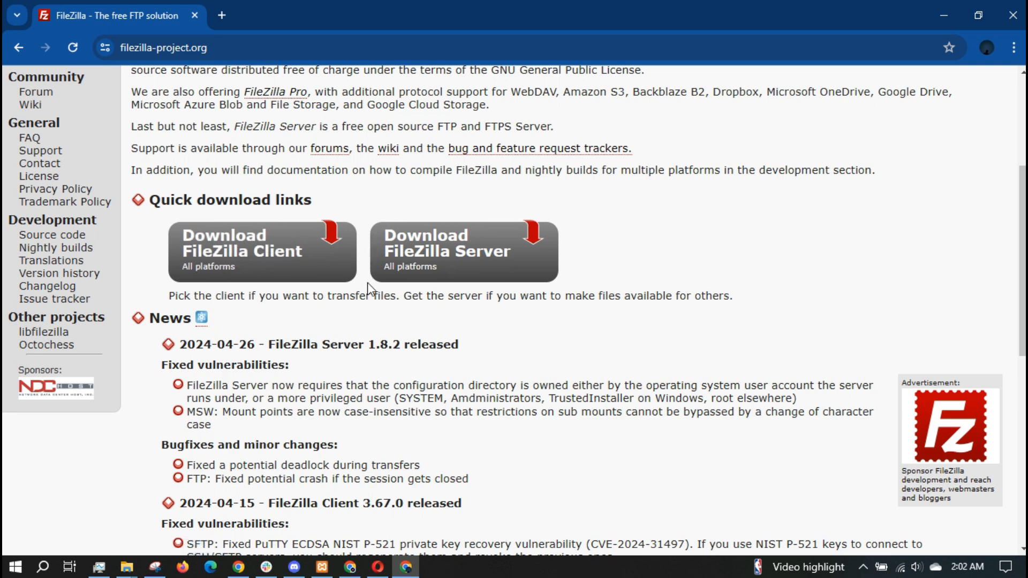
pyautogui.moveTo(363, 237); pyautogui.dragTo(536, 293)
pyautogui.click(606, 242)
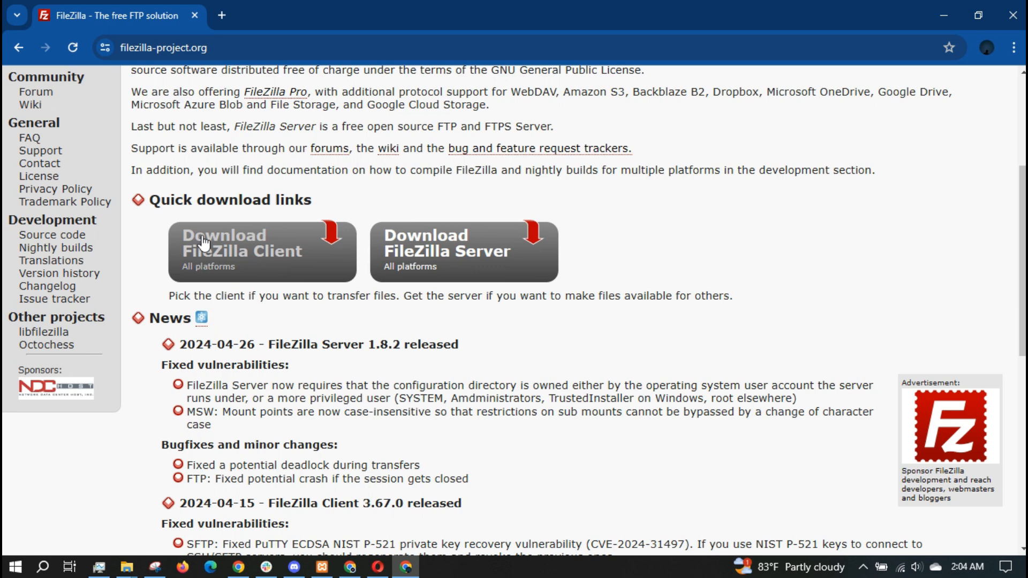
# In a new tab, search 'xampp' and open the apachefriends.org XAMPP downloads page.
pyautogui.click(222, 15)
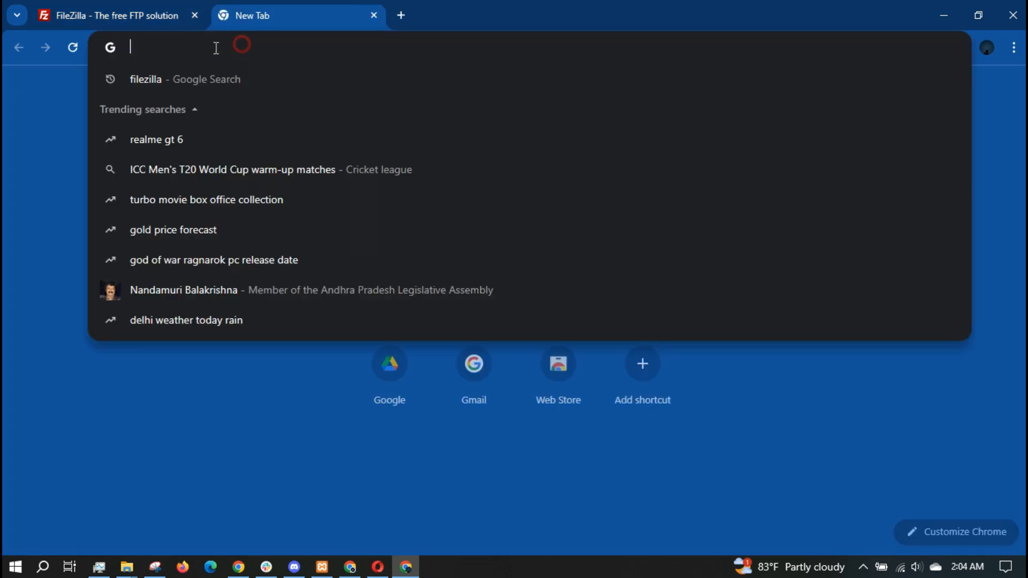
pyautogui.write('xampp')
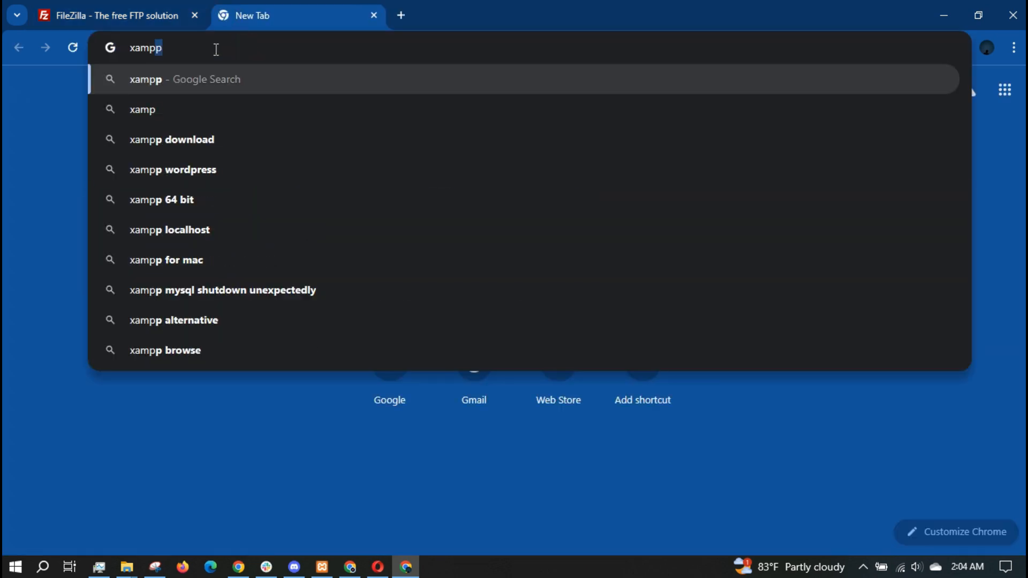
pyautogui.press('Return')
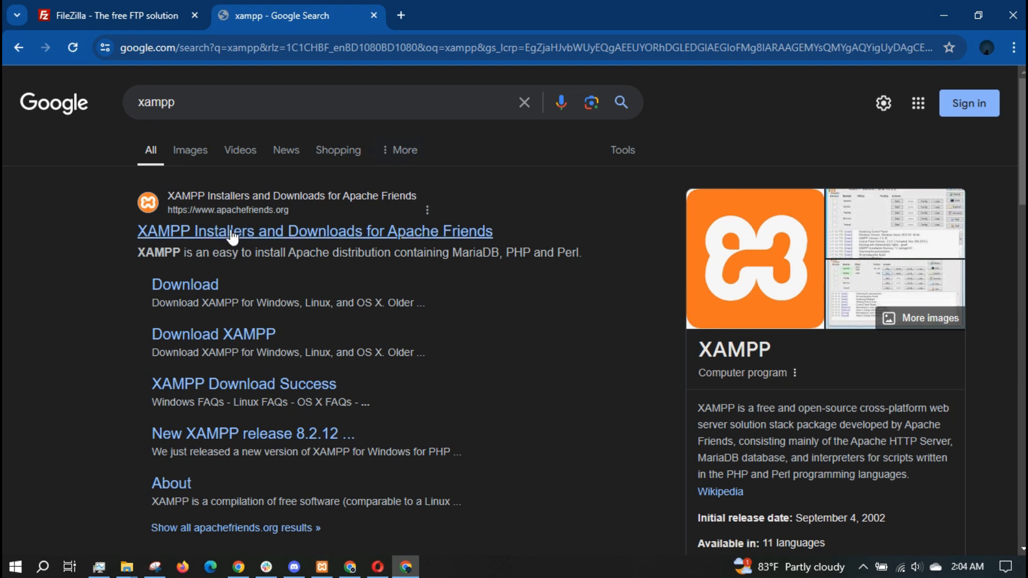
pyautogui.click(336, 235)
pyautogui.scroll(-3, 452, 308)
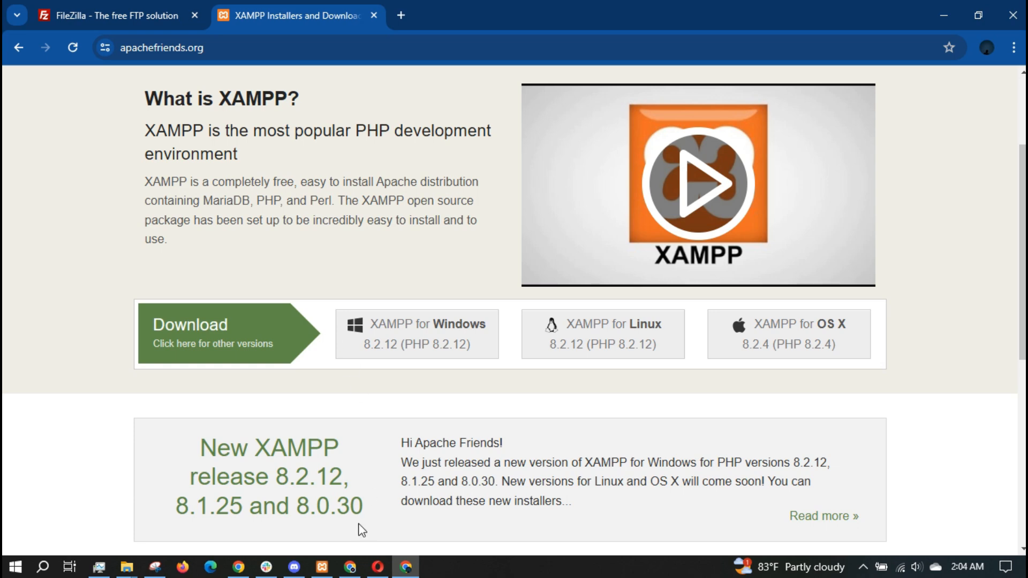
# Glance at XAMPP Control Panel, return to the FileZilla tab and open the Start menu.
pyautogui.click(321, 566)
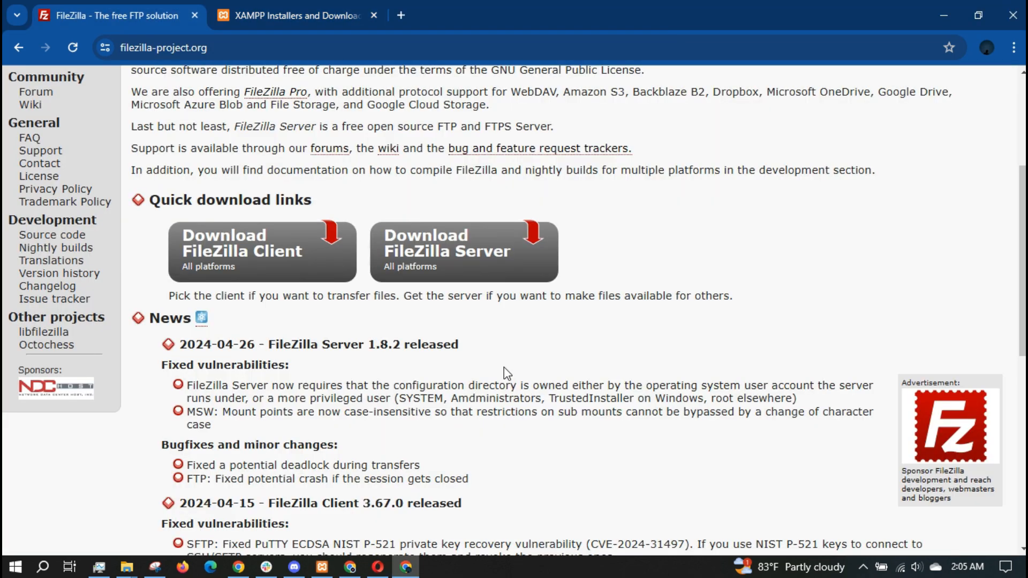
pyautogui.click(256, 15)
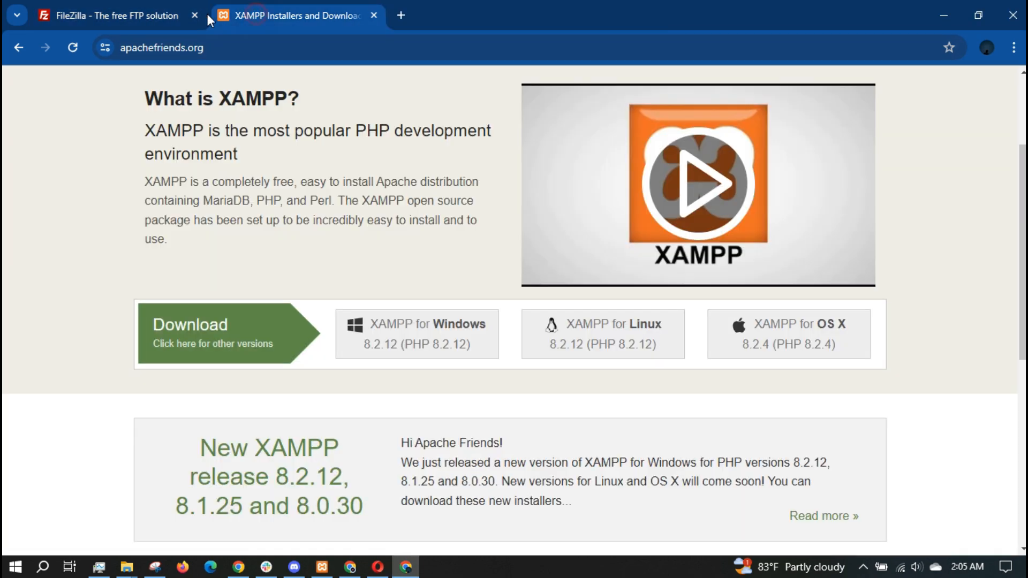
pyautogui.click(144, 13)
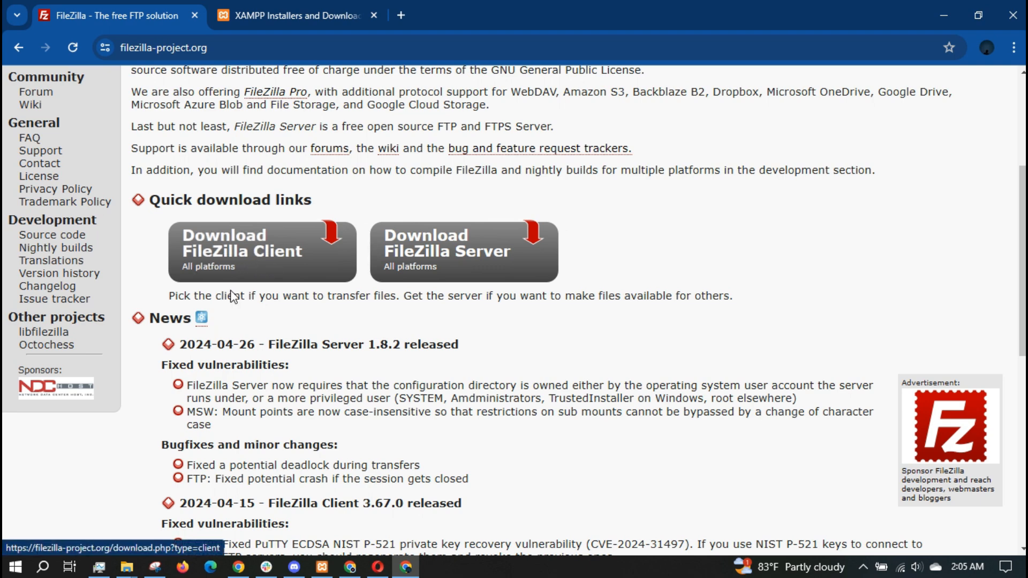
pyautogui.click(15, 566)
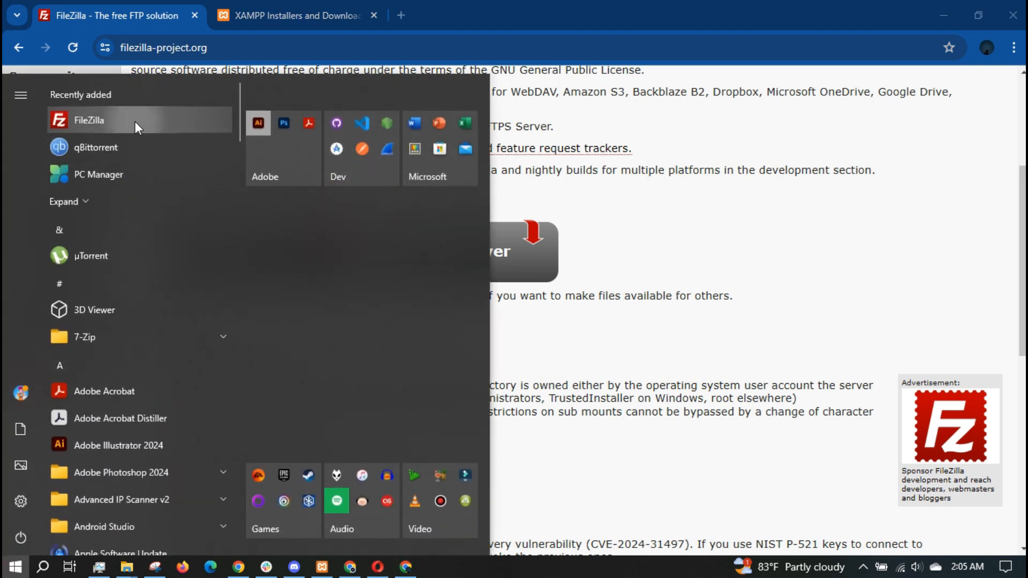
# Launch the FileZilla client, show This PC's C:, D:, E: and G: drives locally, then minimize it.
pyautogui.click(134, 121)
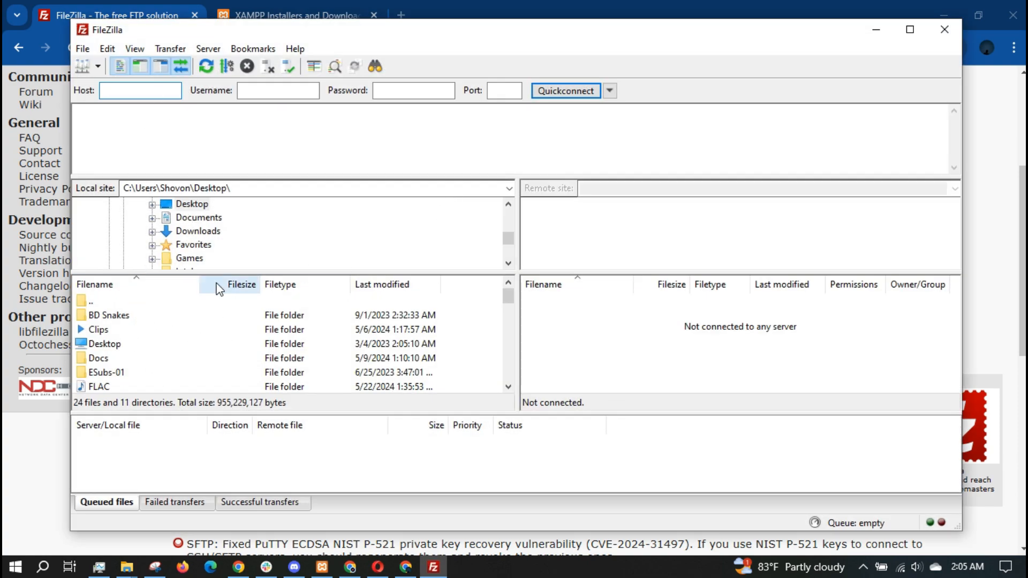
pyautogui.scroll(6, 175, 236)
pyautogui.scroll(3, 174, 230)
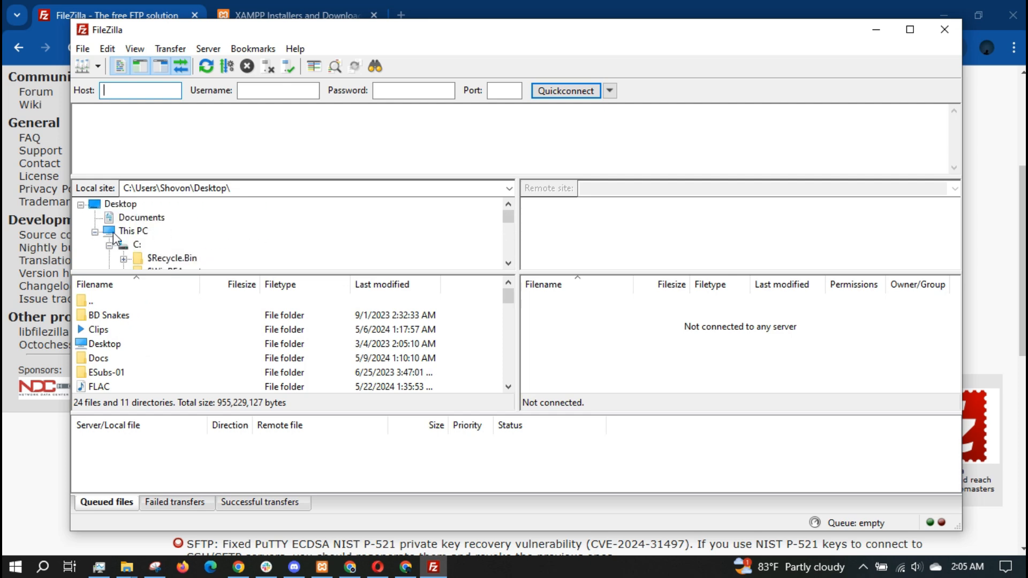
pyautogui.click(95, 232)
pyautogui.scroll(-8, 150, 240)
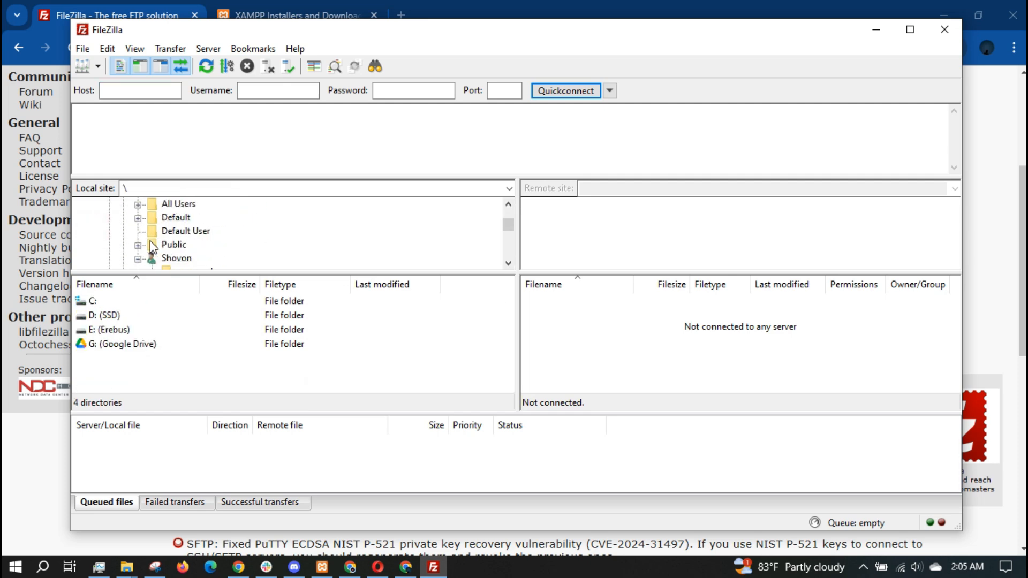
pyautogui.scroll(10, 152, 245)
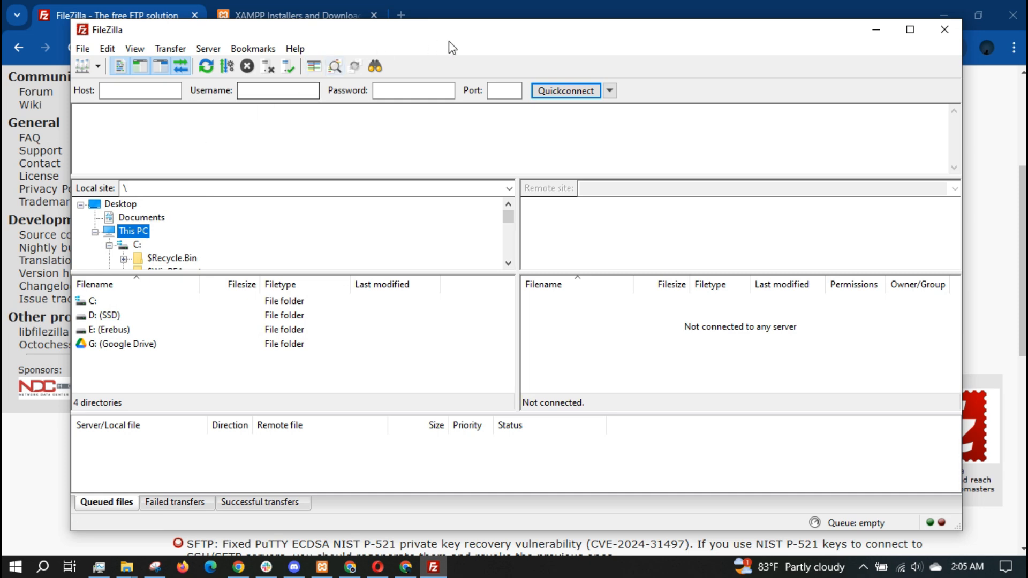
pyautogui.click(874, 31)
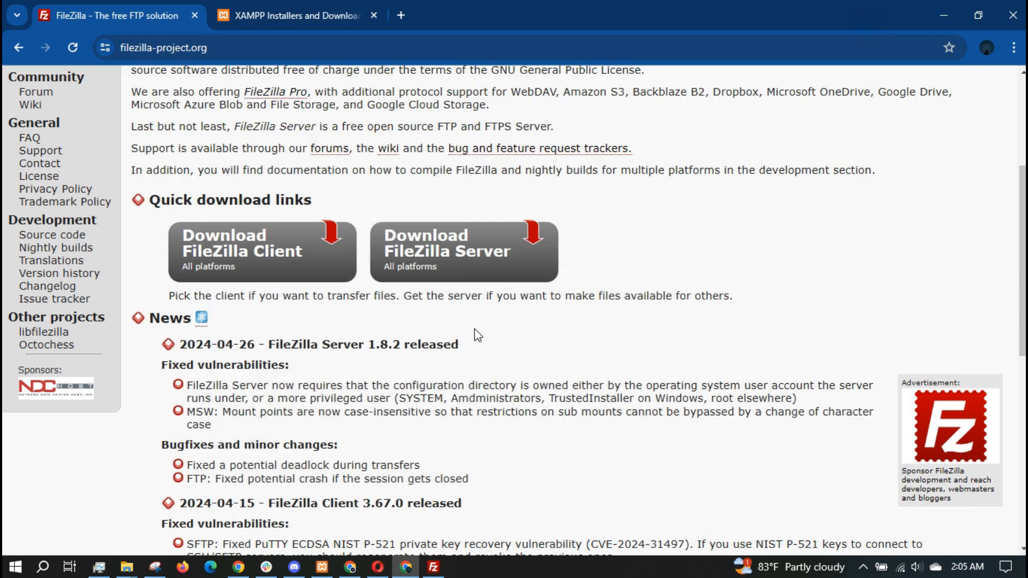
# Start the FileZilla module in XAMPP Control Panel and open its Admin login.
pyautogui.click(322, 566)
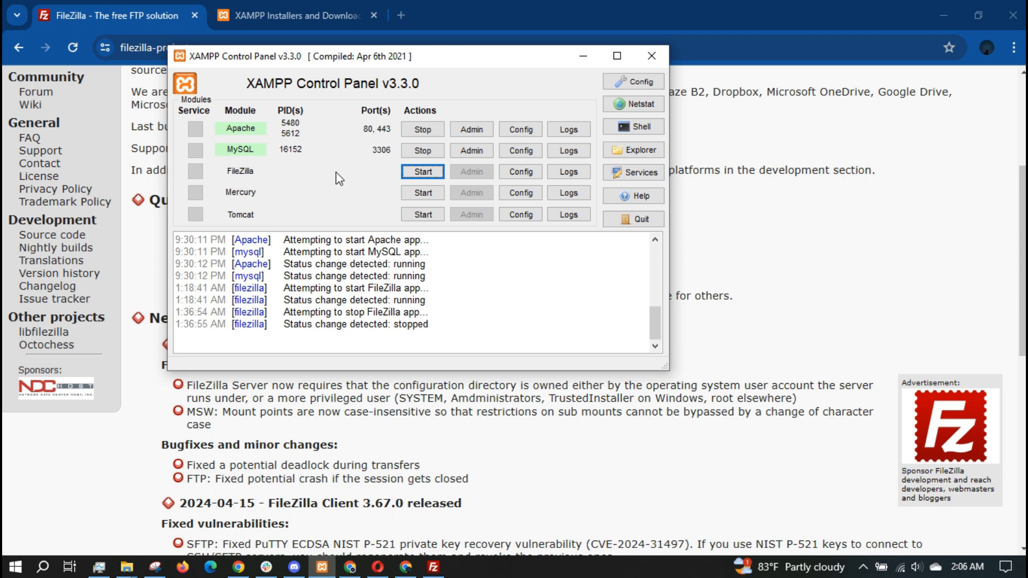
pyautogui.click(424, 172)
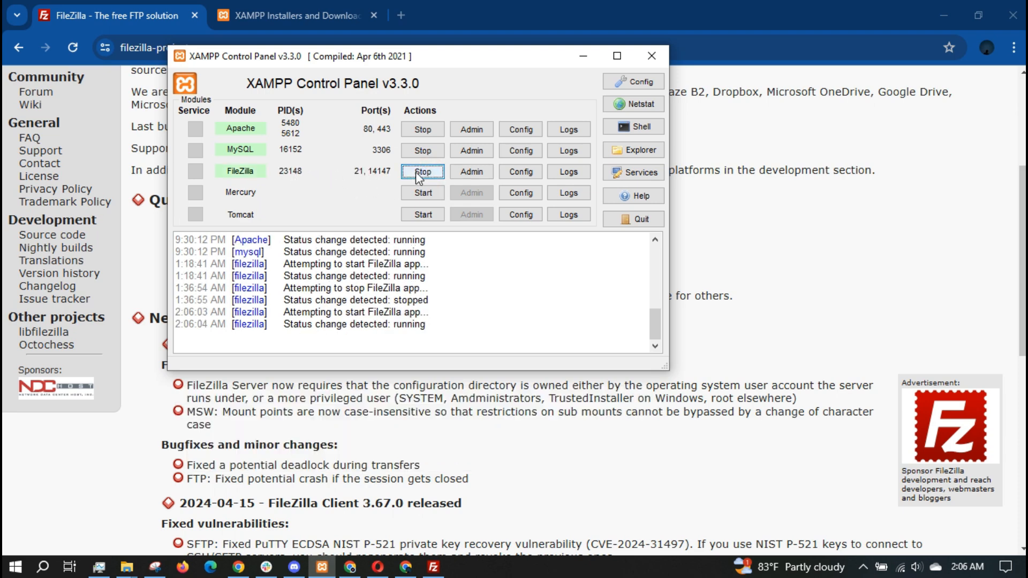
pyautogui.click(471, 174)
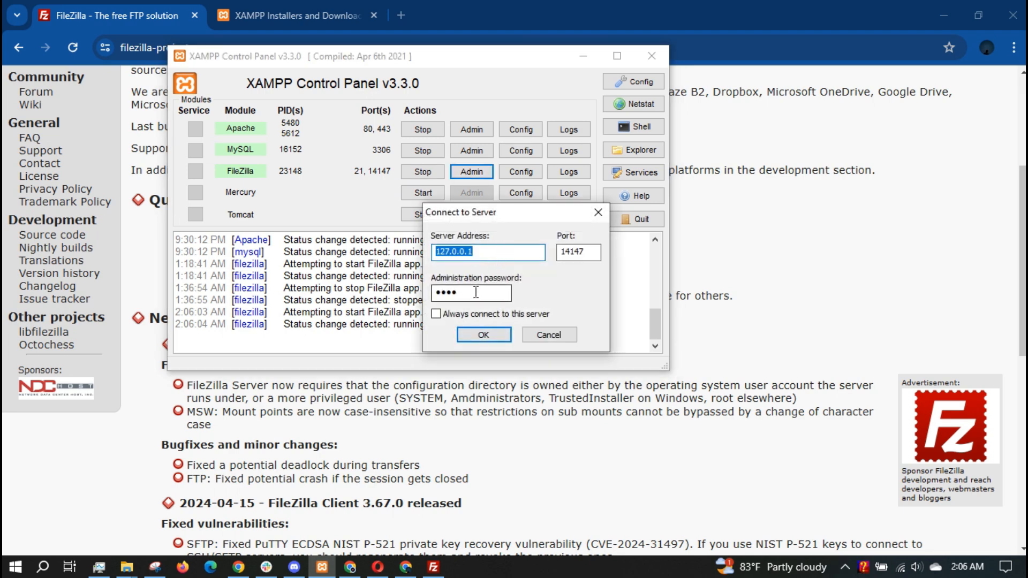
# Log on to FileZilla Server at 127.0.0.1, port 14147, with the existing admin password.
pyautogui.press('Tab')
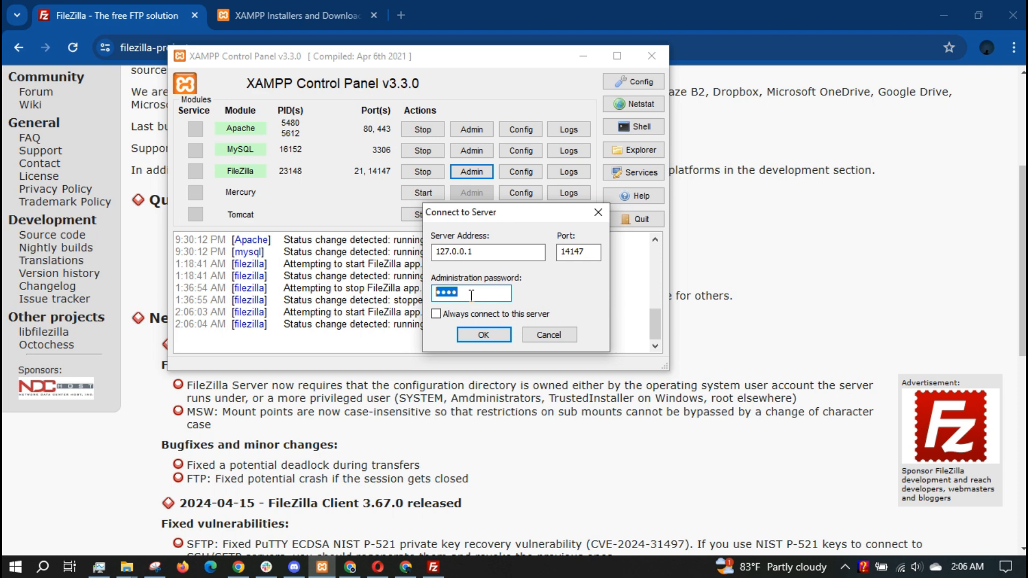
pyautogui.click(471, 294)
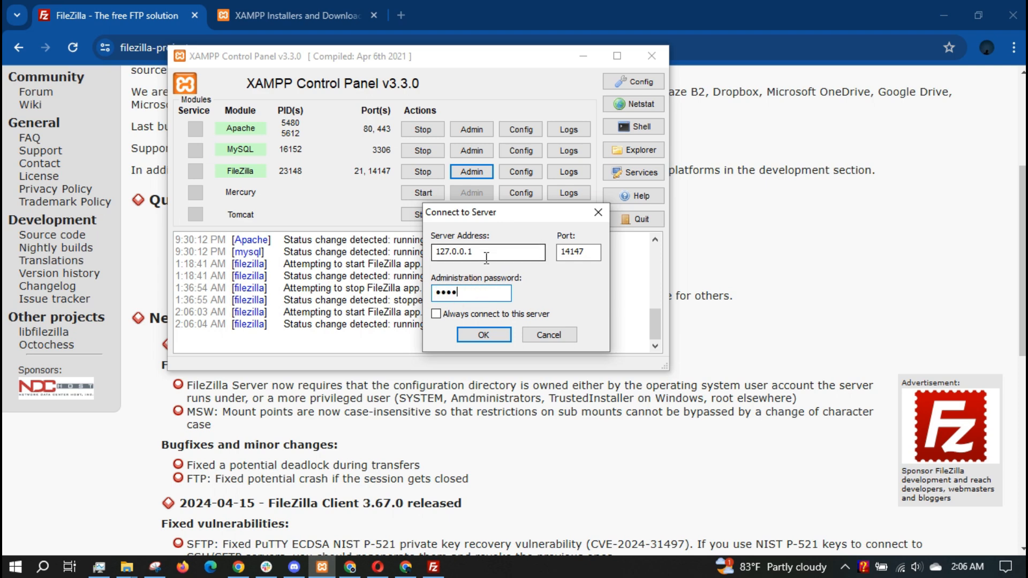
pyautogui.click(587, 257)
pyautogui.click(468, 294)
pyautogui.moveTo(468, 293); pyautogui.dragTo(436, 294)
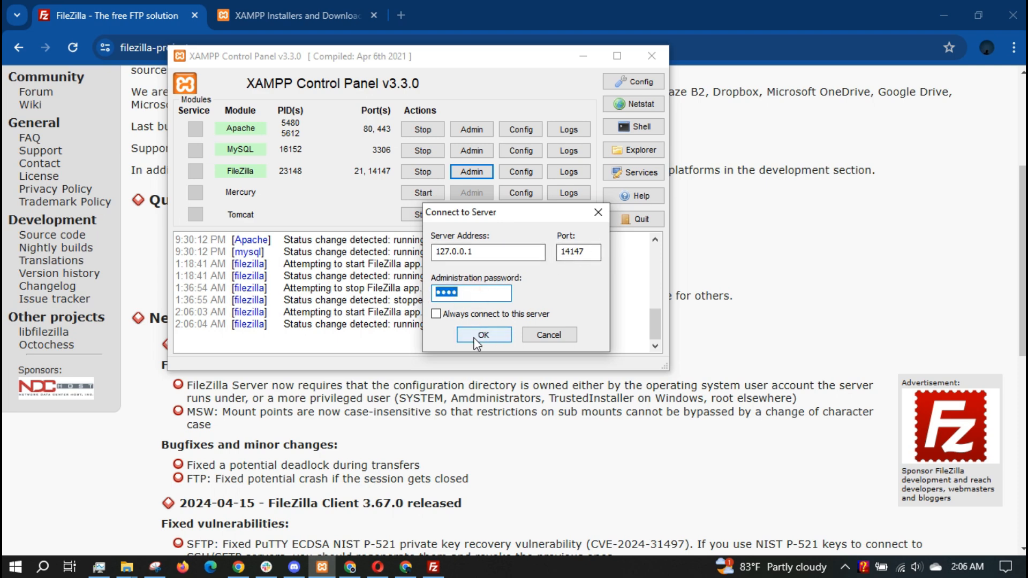
pyautogui.click(435, 314)
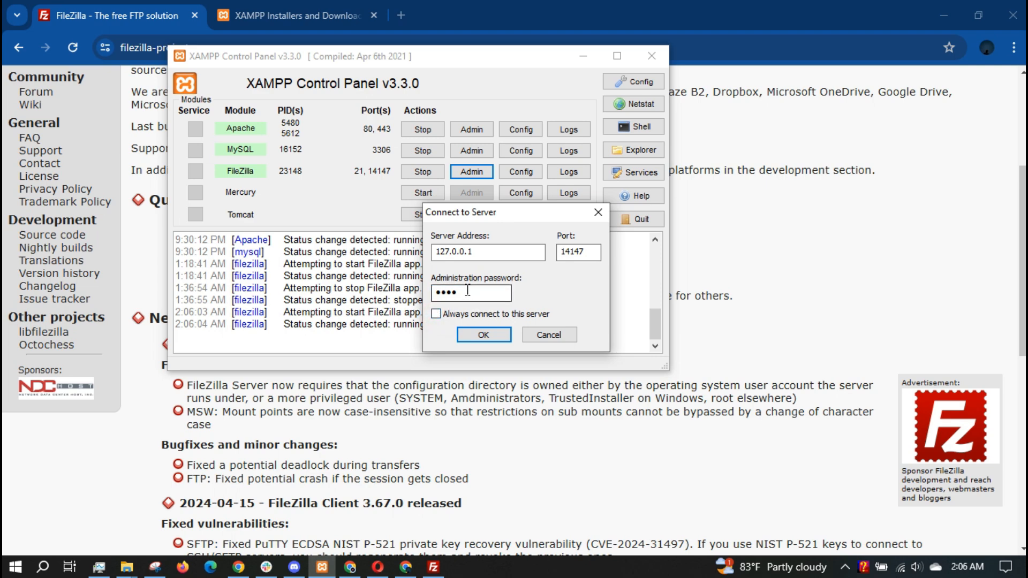
pyautogui.click(473, 333)
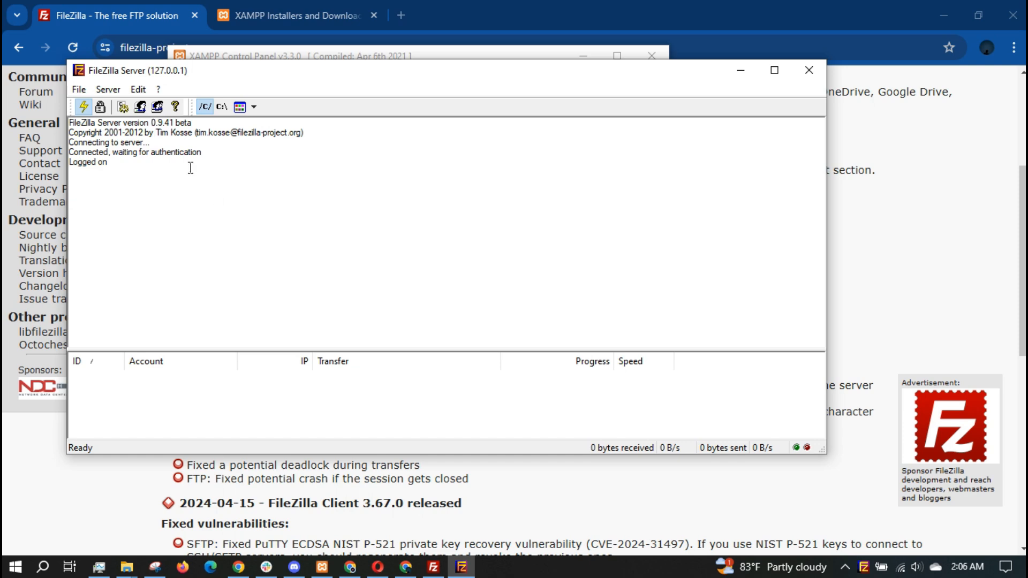
# Open the Users settings dialog from the Edit menu.
pyautogui.click(83, 91)
pyautogui.click(87, 92)
pyautogui.click(85, 92)
pyautogui.moveTo(138, 92)
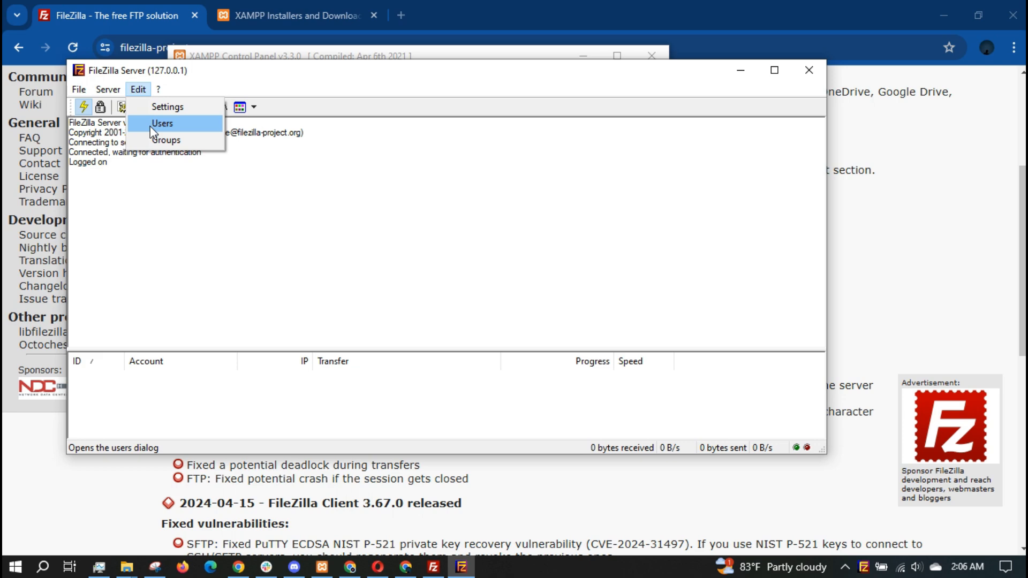
pyautogui.click(180, 123)
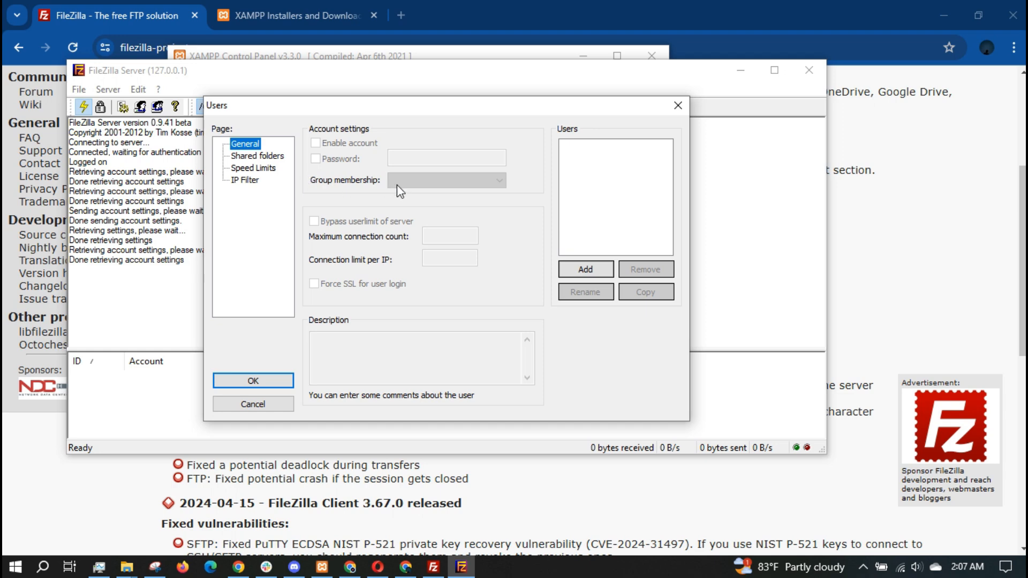
# Add a new user account with its user name and enable a four-character password.
pyautogui.click(582, 271)
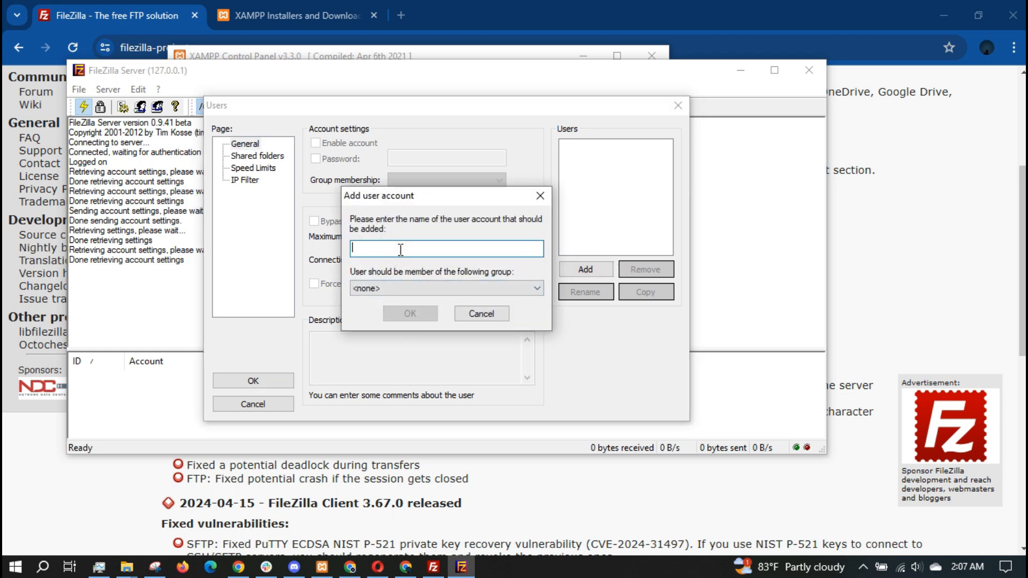
pyautogui.write('Shovon')
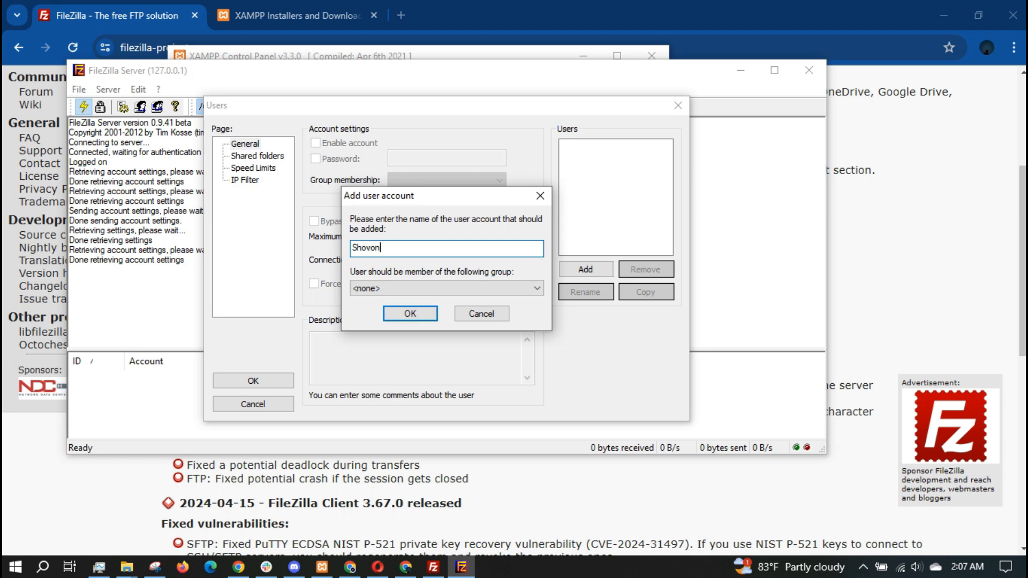
pyautogui.click(386, 315)
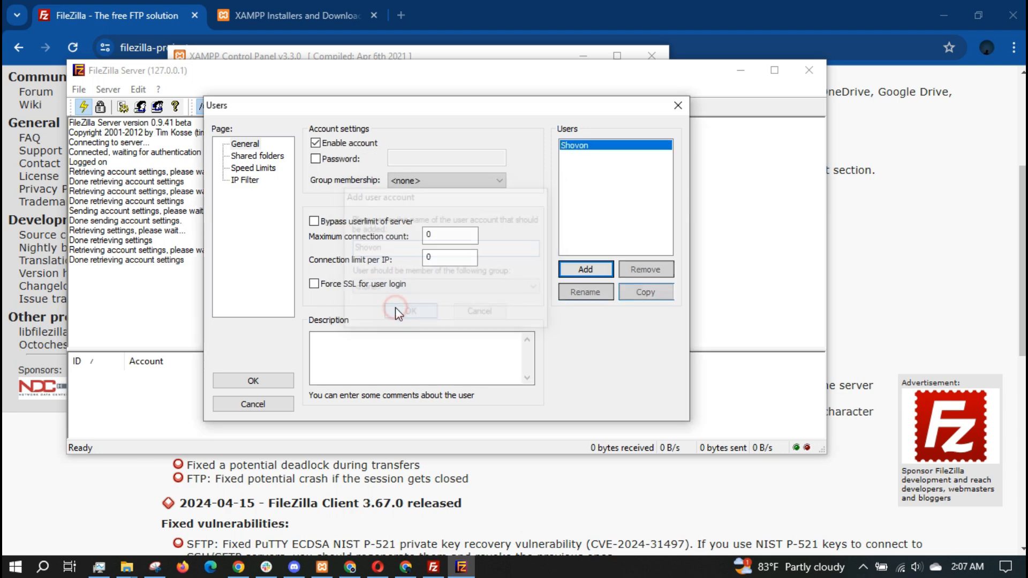
pyautogui.click(316, 160)
pyautogui.click(419, 159)
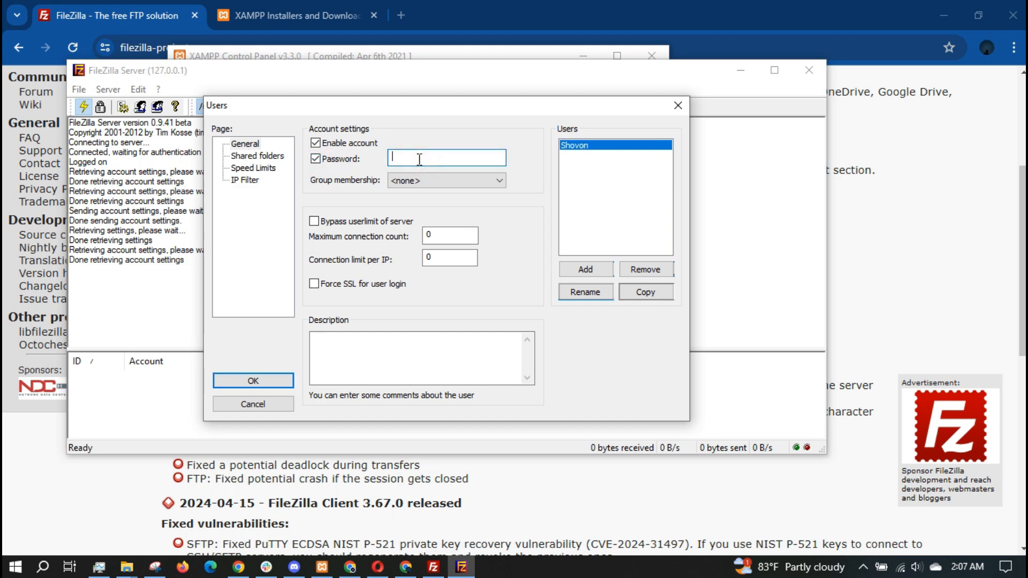
pyautogui.write('••••')
# Show the new user's Shared folders page, then bring the This PC window forward.
pyautogui.click(275, 161)
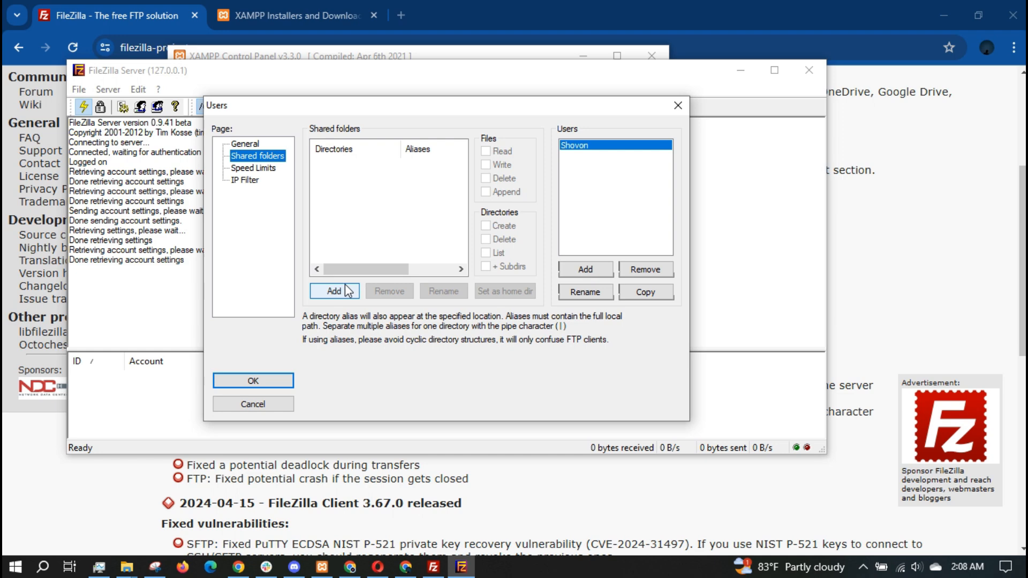
pyautogui.click(127, 567)
pyautogui.click(407, 505)
# Look over the C:, D: and Erebus (E:) drives in This PC.
pyautogui.click(468, 284)
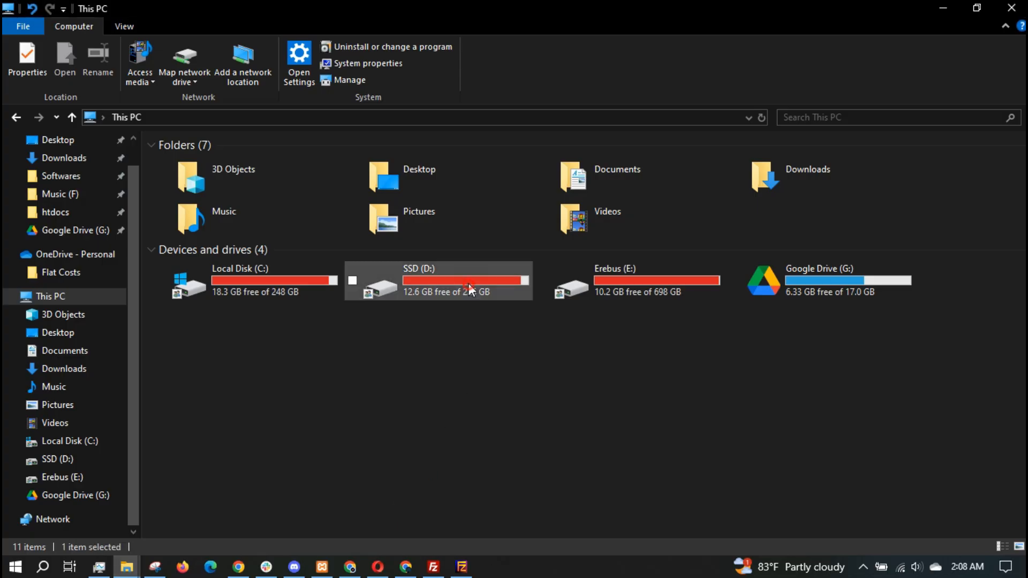
pyautogui.click(406, 487)
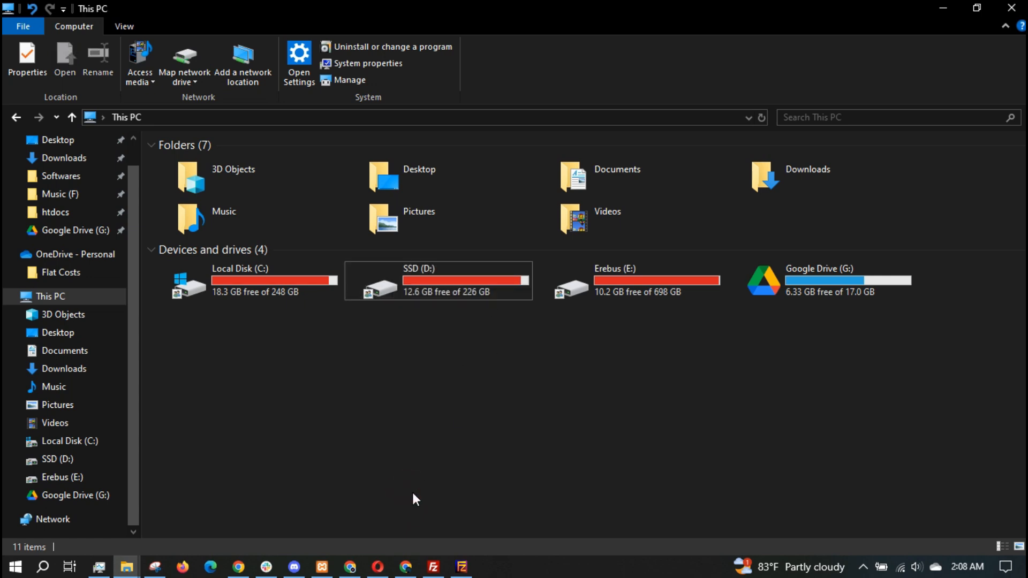
pyautogui.click(507, 294)
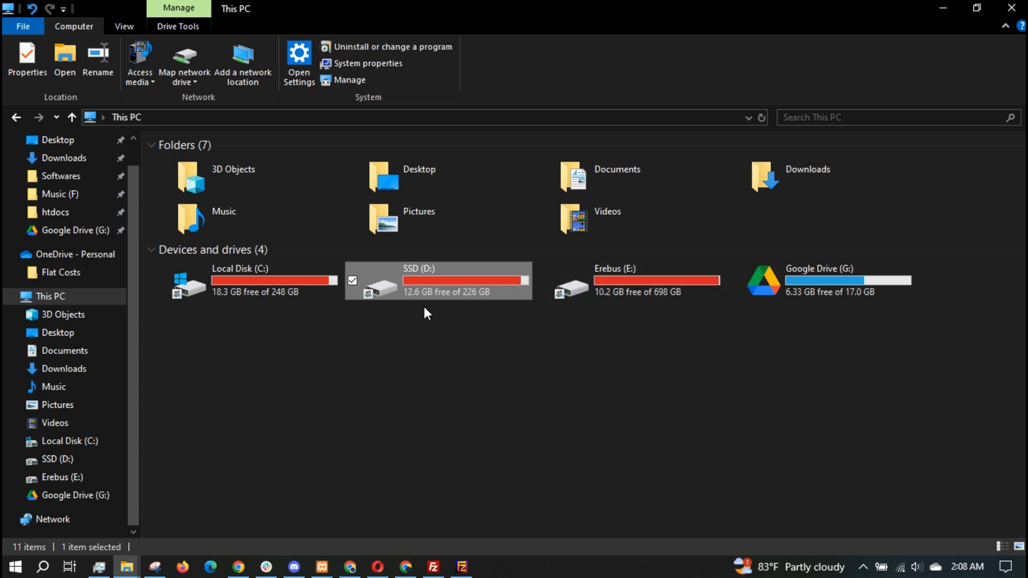
pyautogui.click(453, 316)
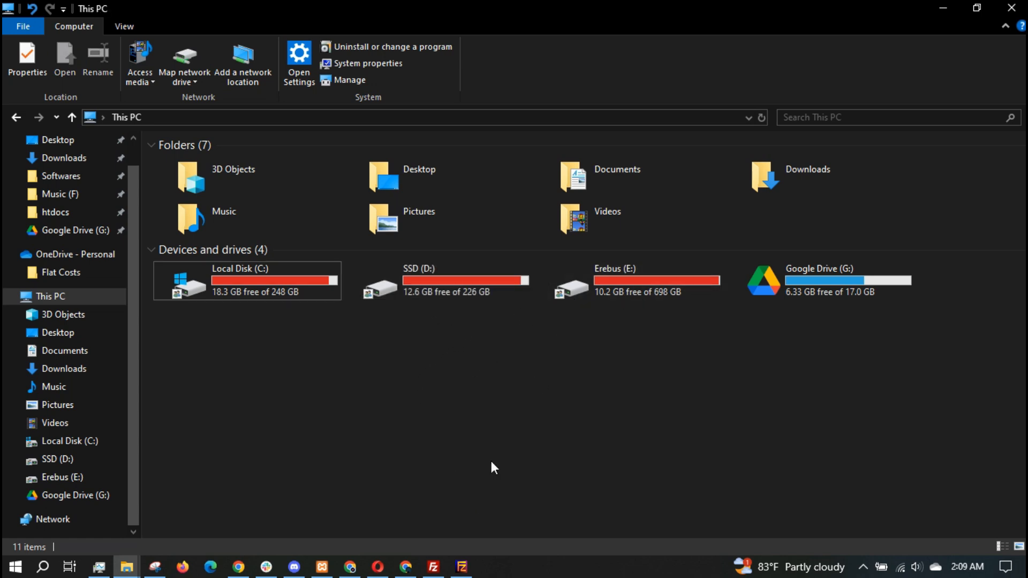
pyautogui.click(621, 292)
pyautogui.click(227, 272)
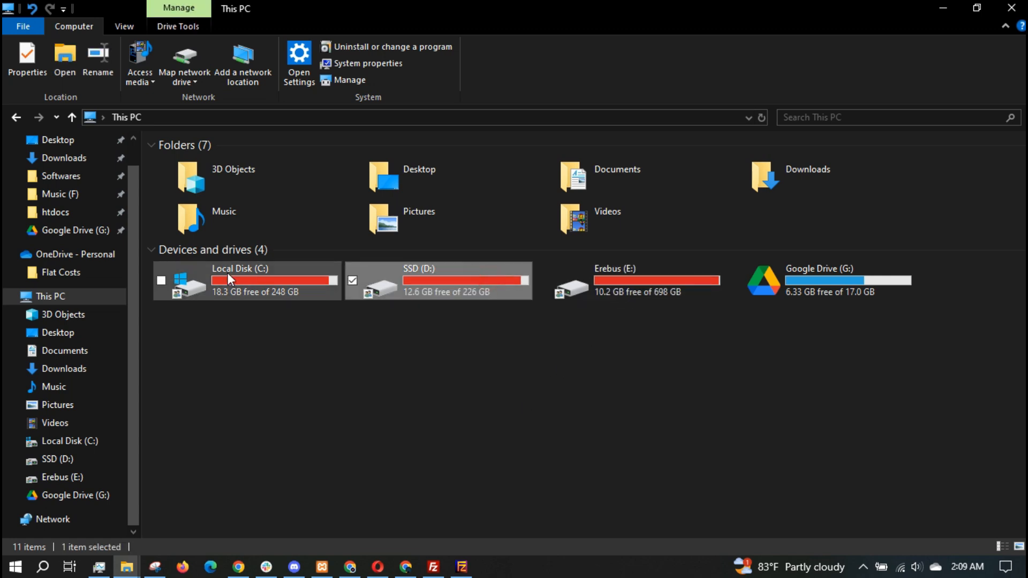
pyautogui.click(432, 374)
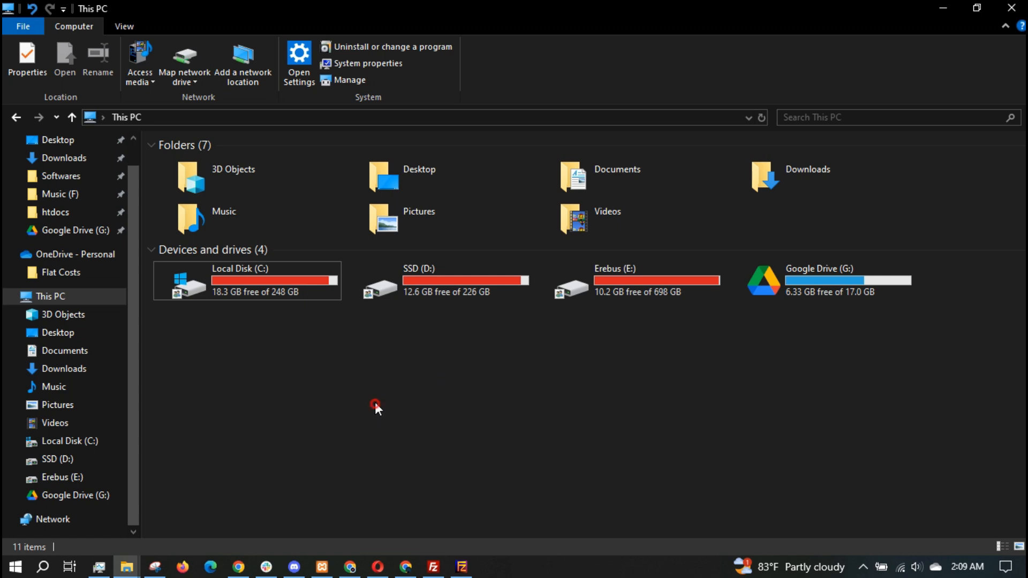
pyautogui.click(463, 557)
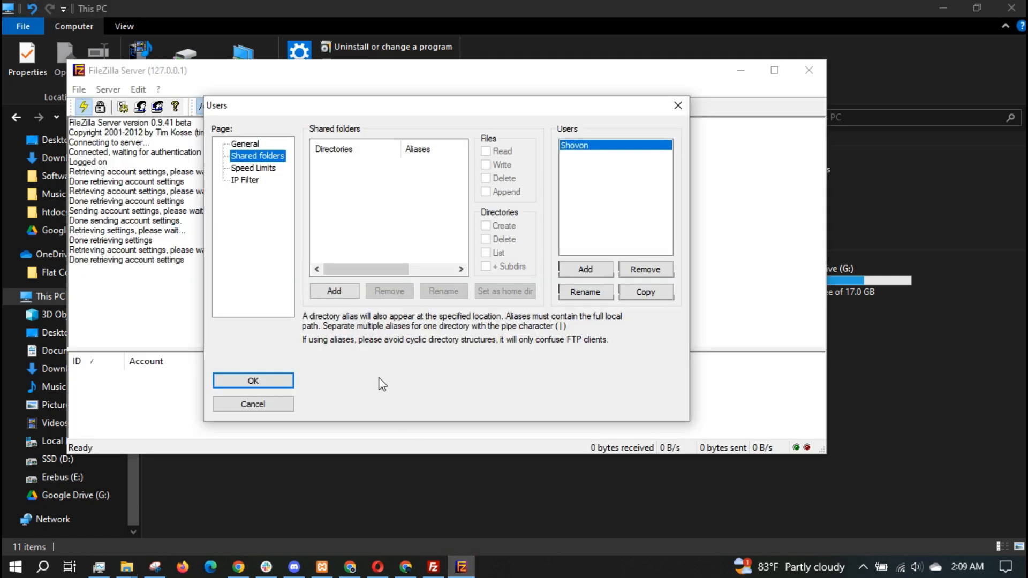
pyautogui.click(169, 526)
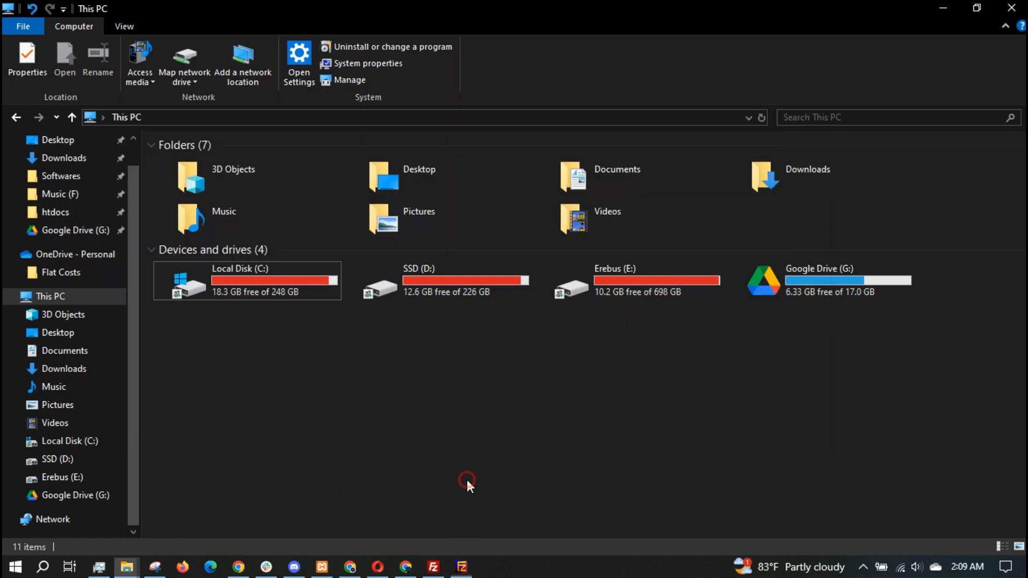
# Open Erebus (E:) and create a new folder named FTP.
pyautogui.click(650, 284)
pyautogui.doubleClick(650, 283)
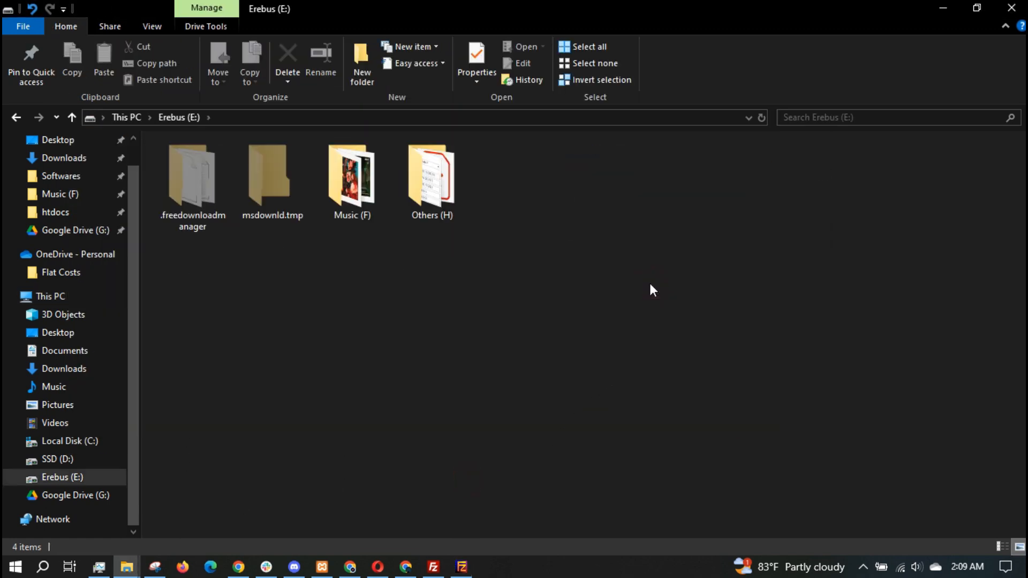
pyautogui.click(361, 69)
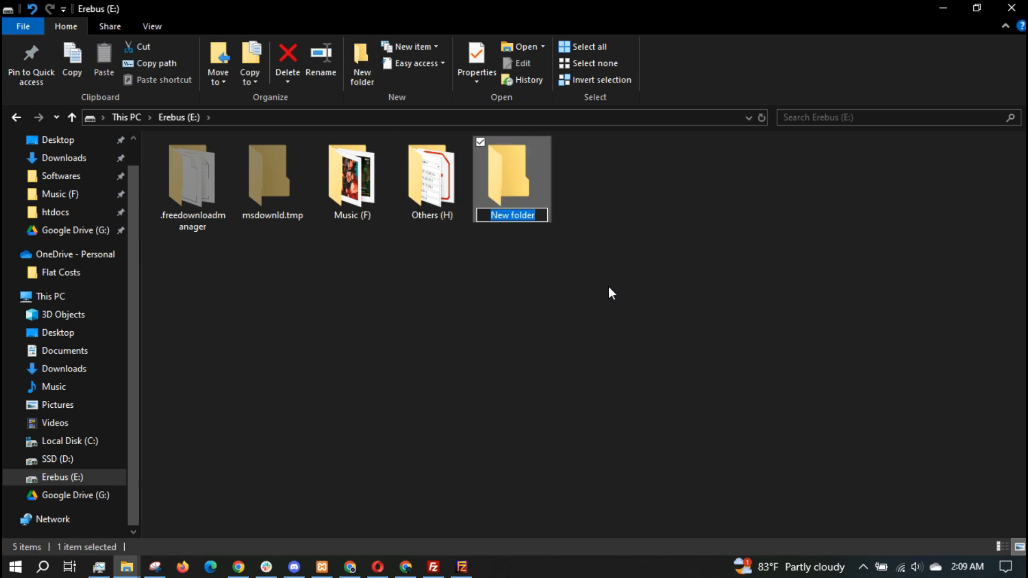
pyautogui.write('FTP')
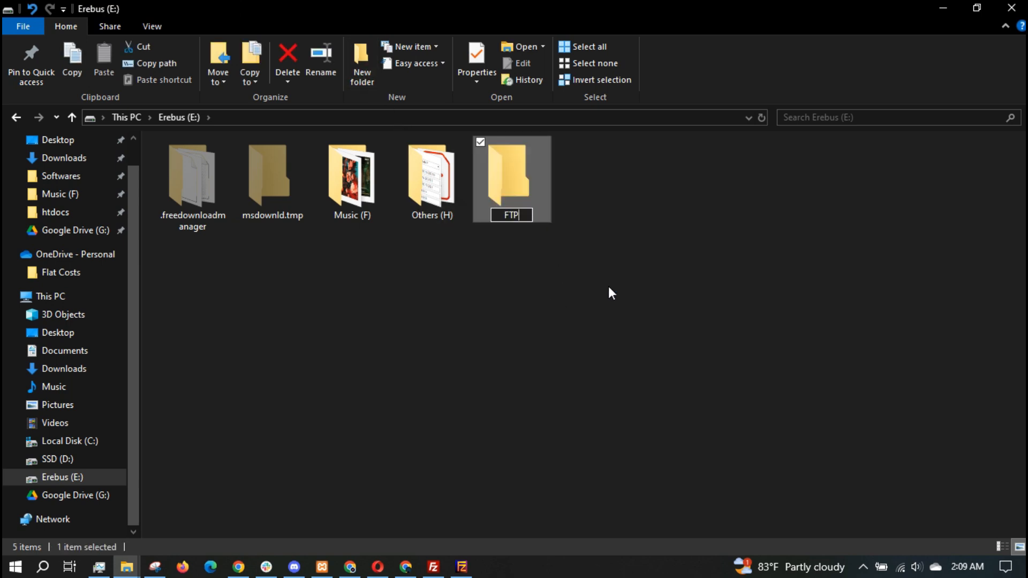
pyautogui.press('Return')
pyautogui.click(489, 327)
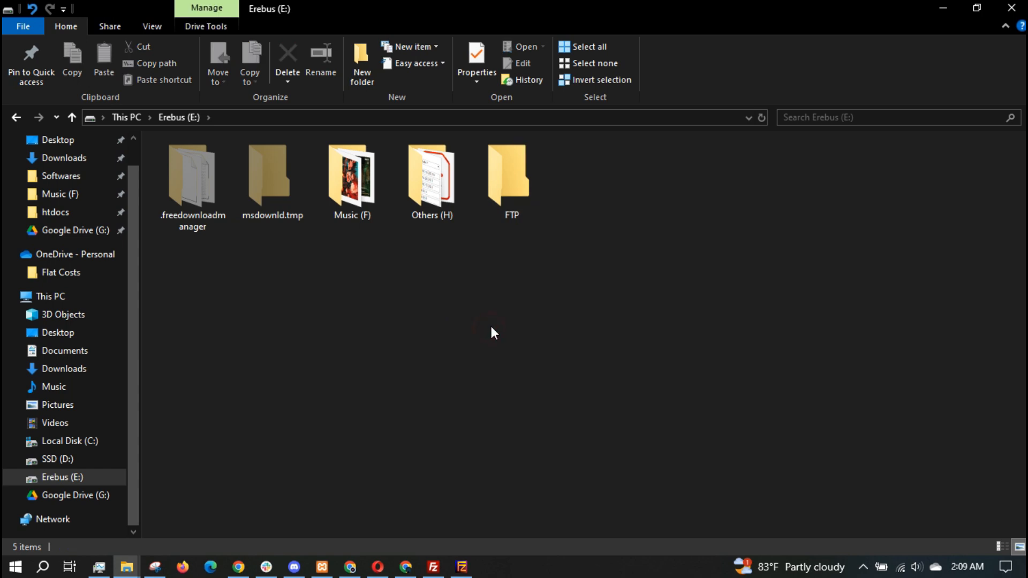
pyautogui.click(520, 199)
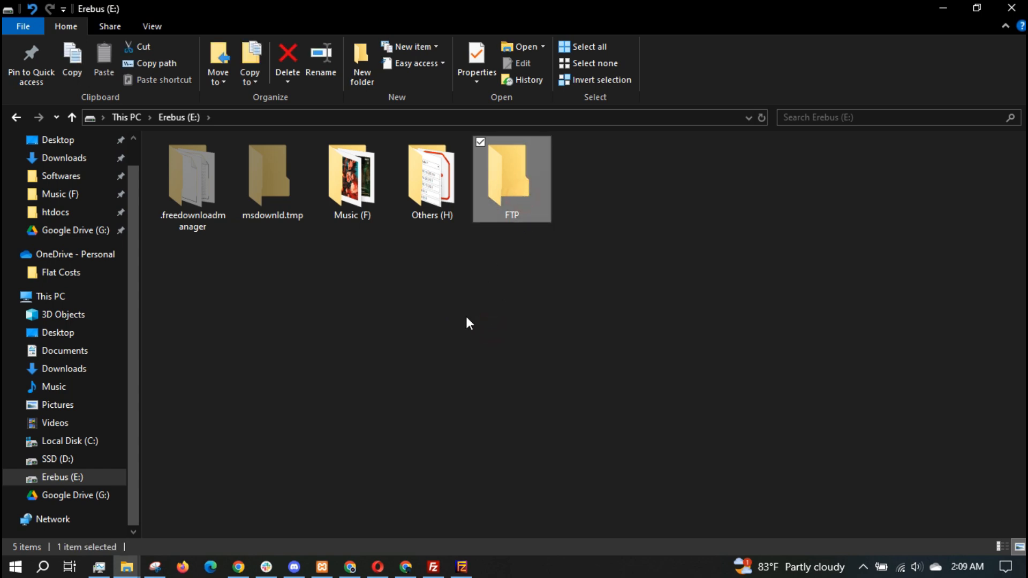
pyautogui.click(435, 385)
# Add E:\FTP as the user's shared home folder and save the Users settings.
pyautogui.click(461, 566)
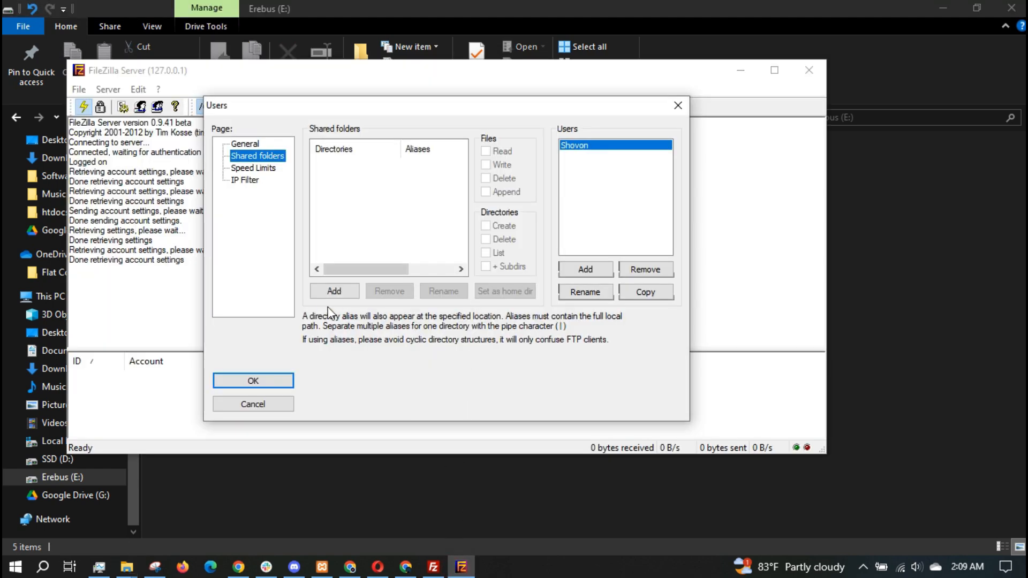
pyautogui.click(332, 292)
pyautogui.scroll(-4, 428, 297)
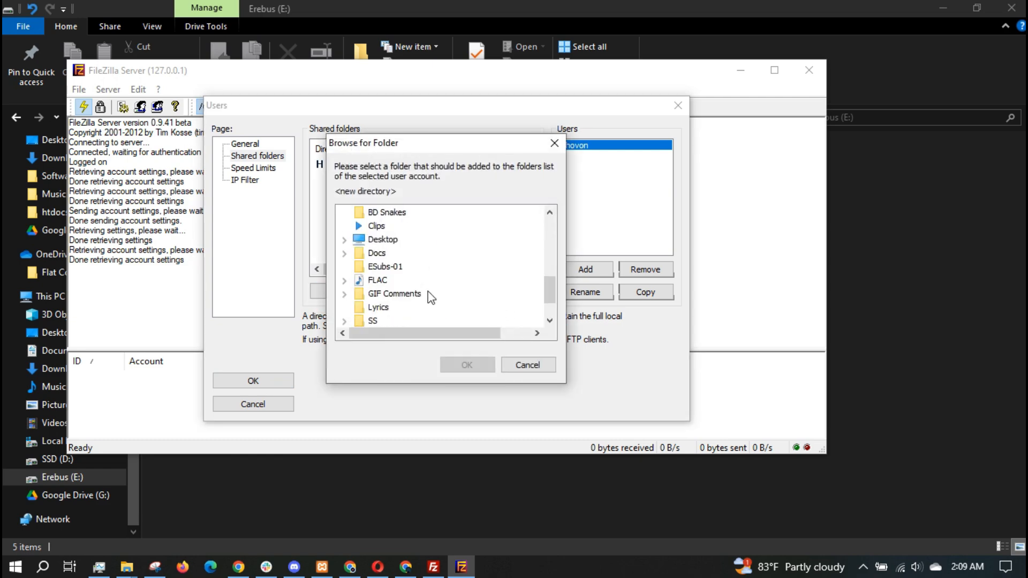
pyautogui.scroll(2, 431, 298)
pyautogui.scroll(-1, 423, 294)
pyautogui.scroll(1, 416, 288)
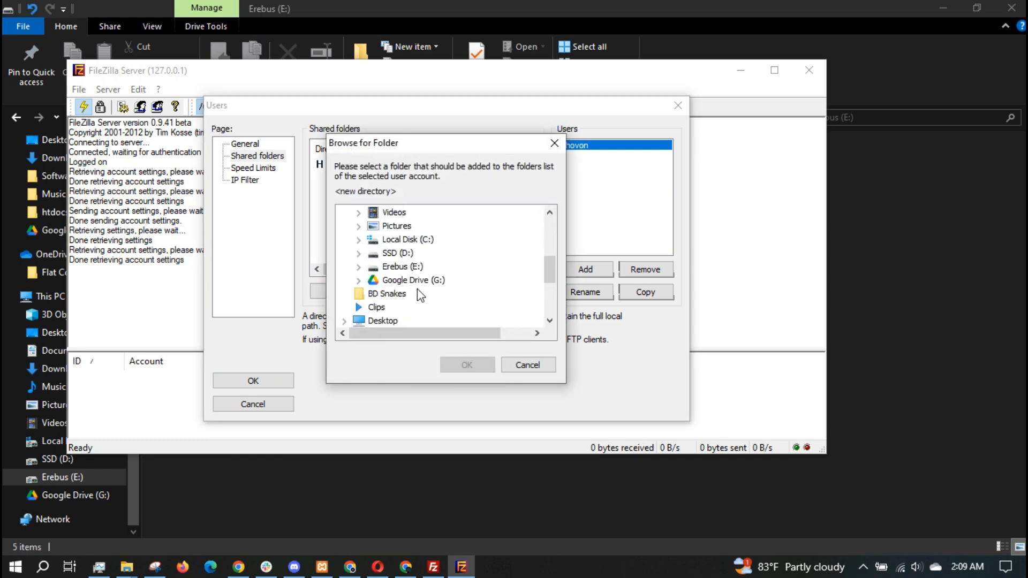
pyautogui.click(358, 266)
pyautogui.click(402, 267)
pyautogui.click(466, 364)
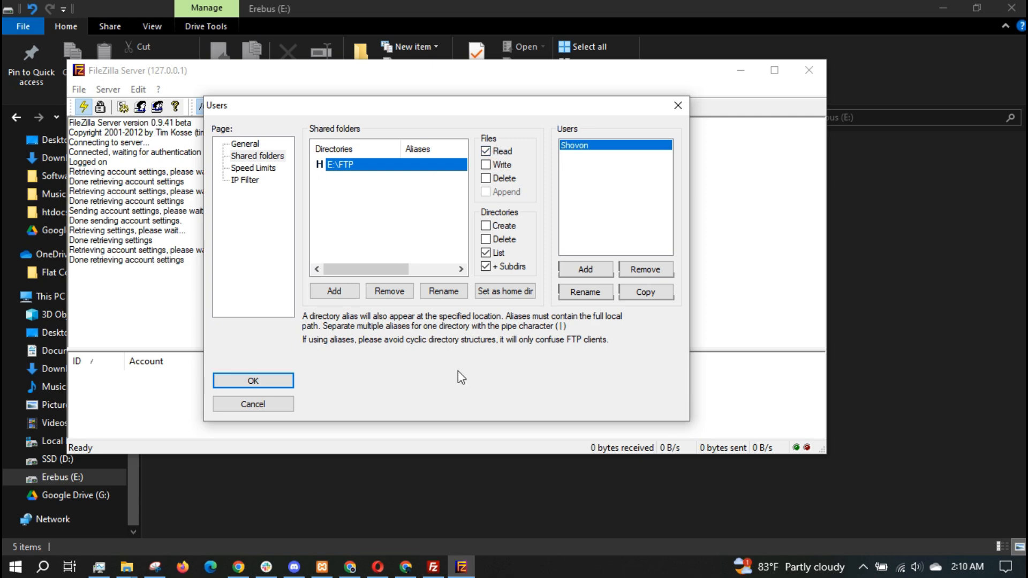
pyautogui.click(277, 386)
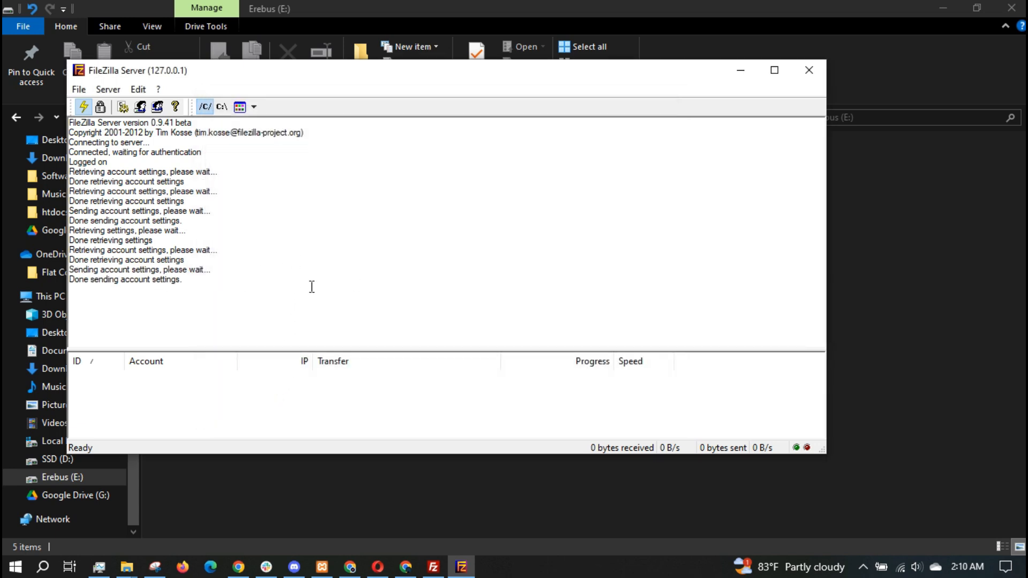
# Check the empty FTP folder, go back up to Erebus (E:), and bring the FileZilla client forward.
pyautogui.click(932, 225)
pyautogui.click(506, 198)
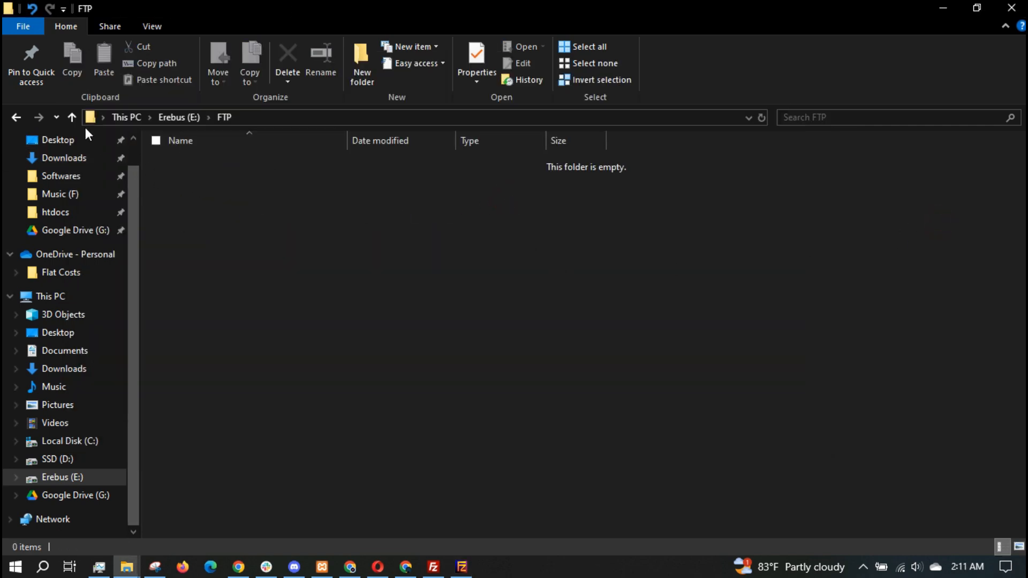
pyautogui.click(73, 117)
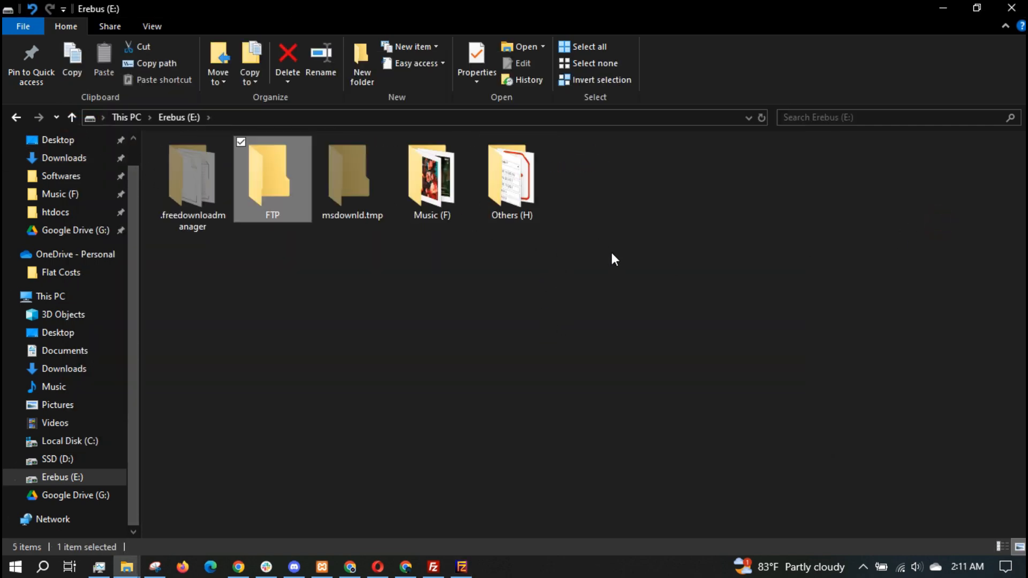
pyautogui.click(605, 313)
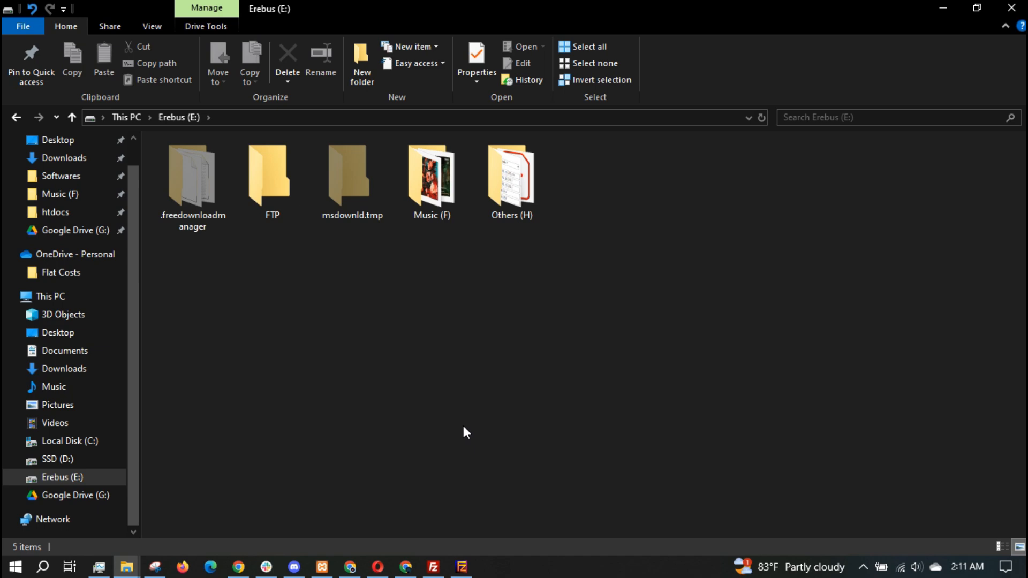
pyautogui.click(434, 562)
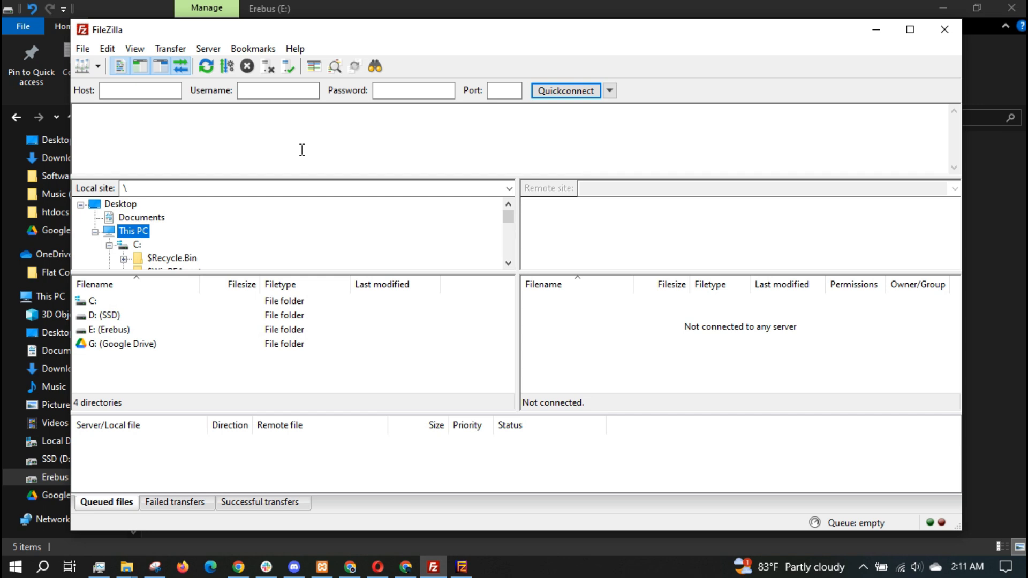
# Open the connected Hercules Wi-Fi network's properties and scroll to its IPv4 address.
pyautogui.click(129, 91)
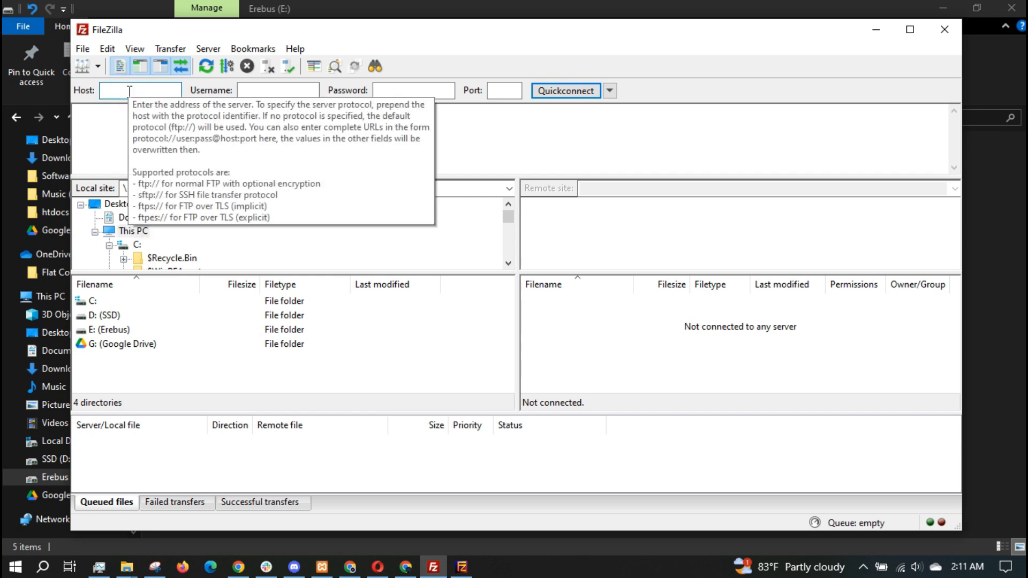
pyautogui.click(98, 126)
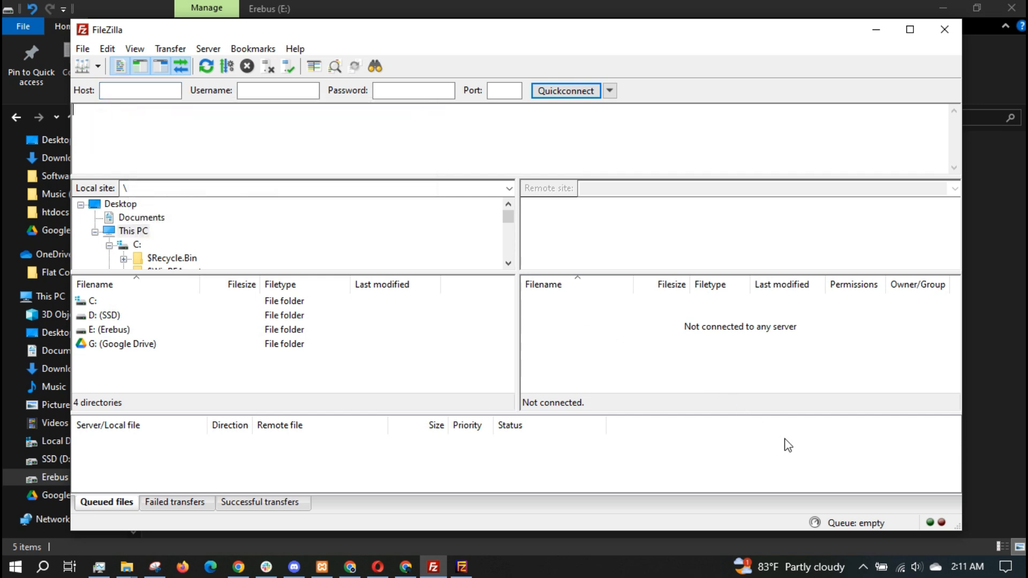
pyautogui.click(906, 570)
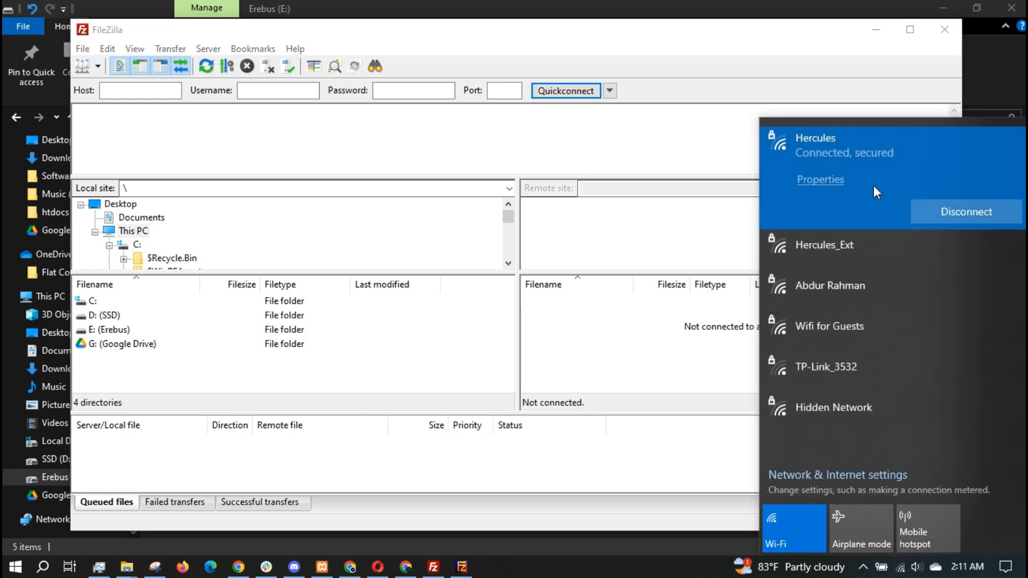
pyautogui.click(820, 180)
pyautogui.scroll(-10, 305, 322)
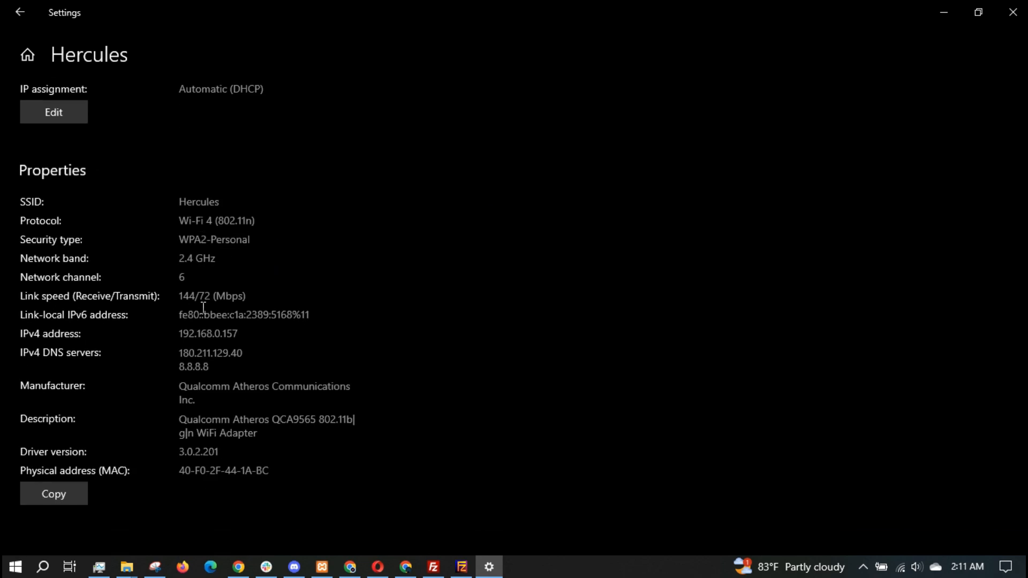
# Select and copy the IPv4 address 192.168.0.157, then close Settings.
pyautogui.moveTo(245, 335); pyautogui.dragTo(180, 334)
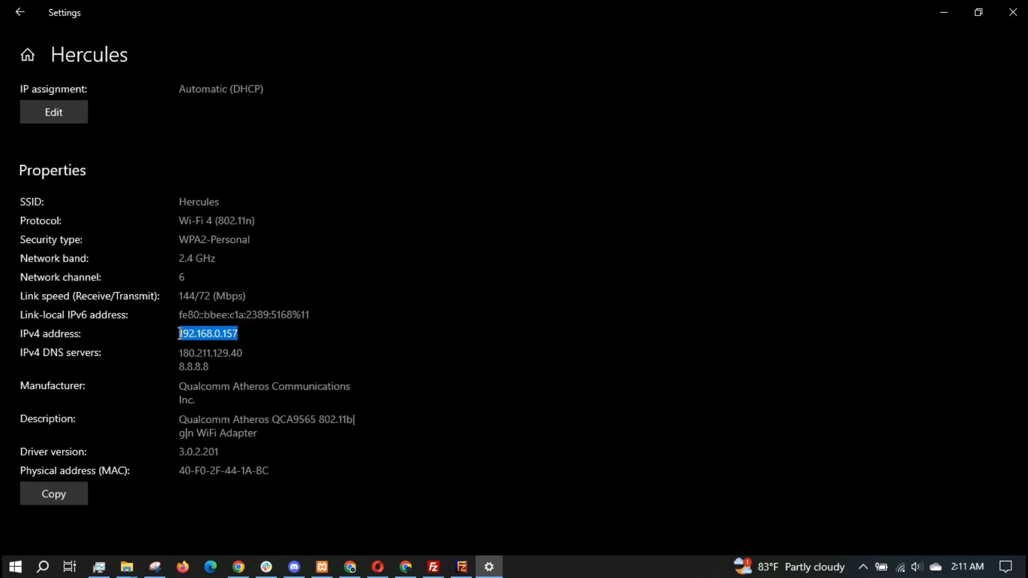
pyautogui.moveTo(252, 334); pyautogui.dragTo(178, 332)
pyautogui.click(252, 329)
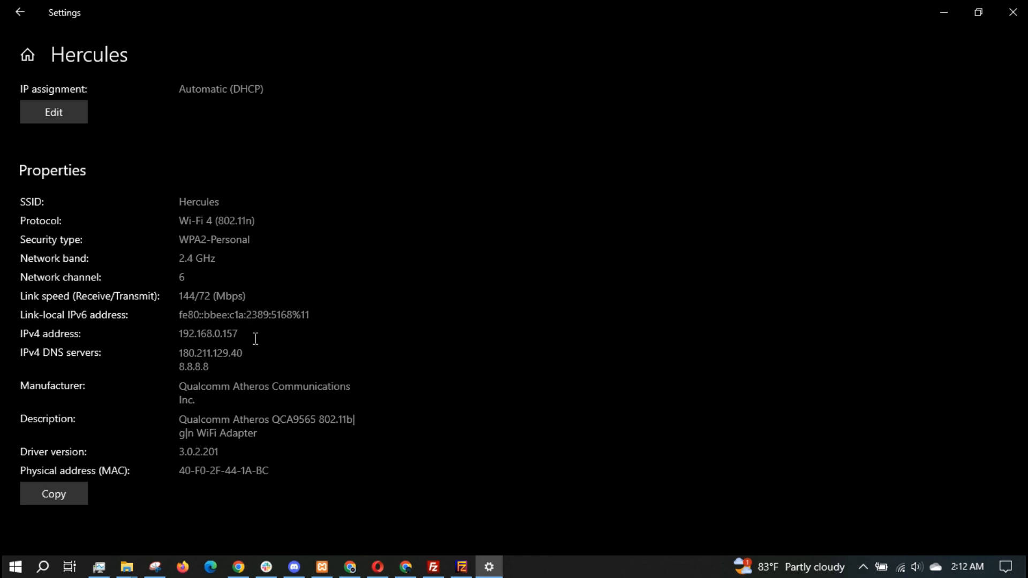
pyautogui.moveTo(247, 334); pyautogui.dragTo(180, 333)
pyautogui.hotkey('ctrl', 'c')
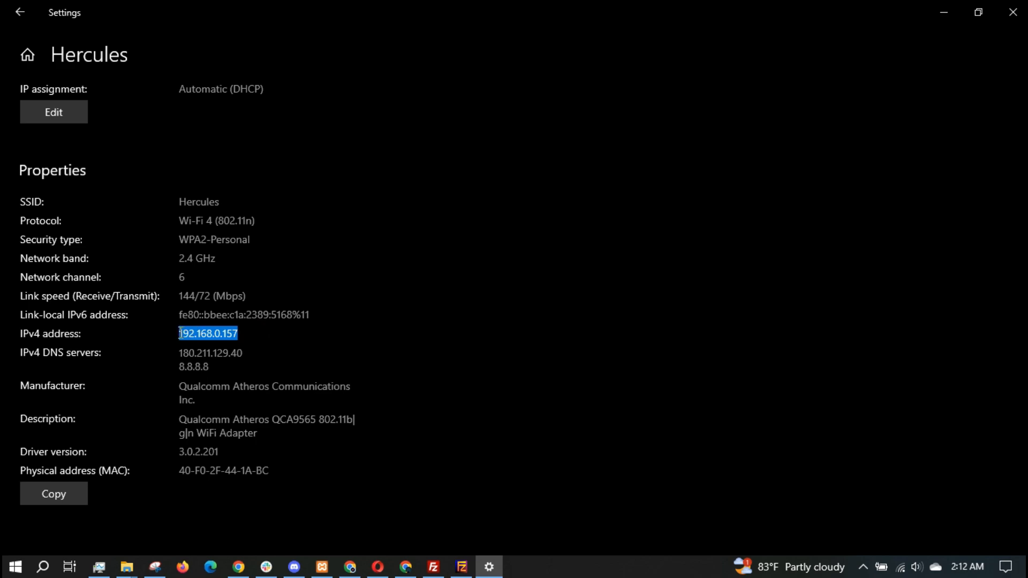
pyautogui.click(1012, 12)
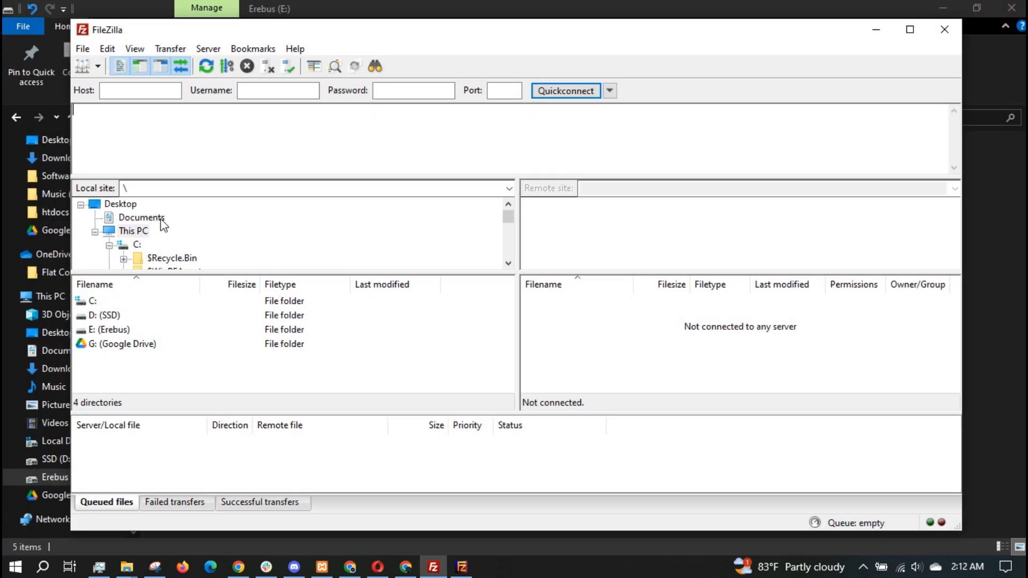
# Fill Quickconnect with host 192.168.0.157, the user's name and the account password.
pyautogui.click(100, 93)
pyautogui.hotkey('ctrl', 'v')
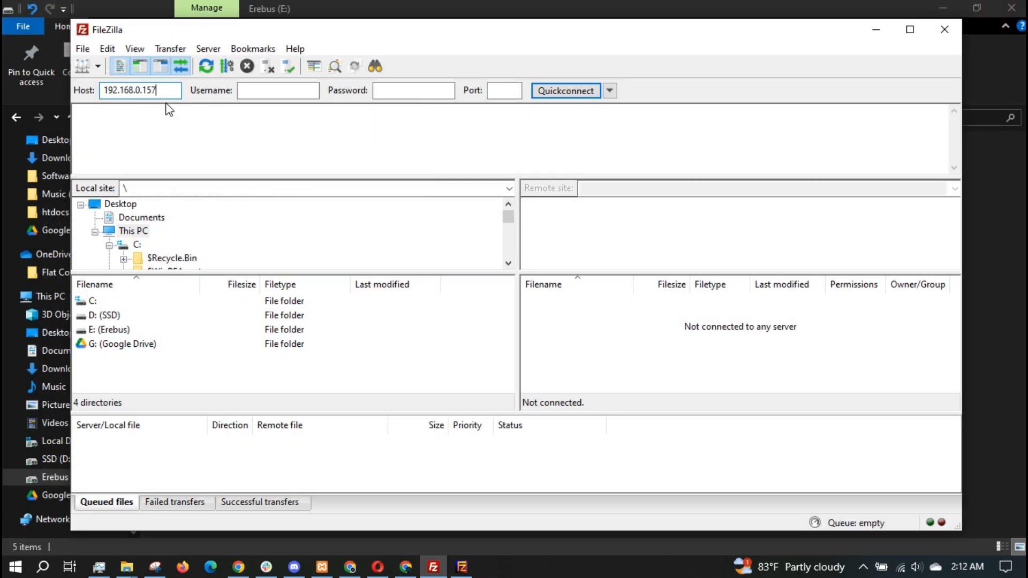
pyautogui.click(267, 90)
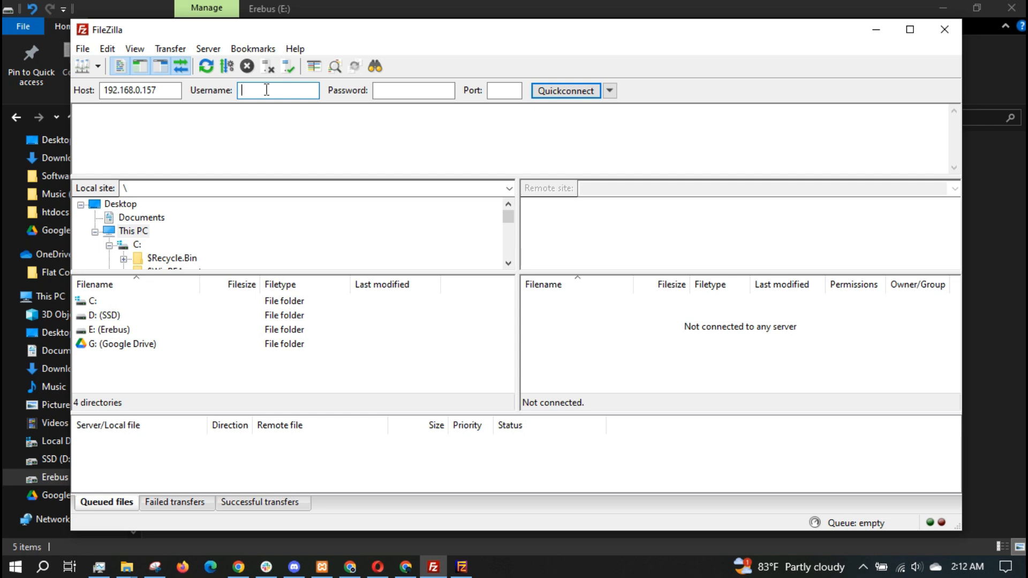
pyautogui.write('S')
pyautogui.write('hoovn')
pyautogui.press('BackSpace')
pyautogui.press('BackSpace')
pyautogui.press('BackSpace')
pyautogui.write('von')
pyautogui.click(388, 89)
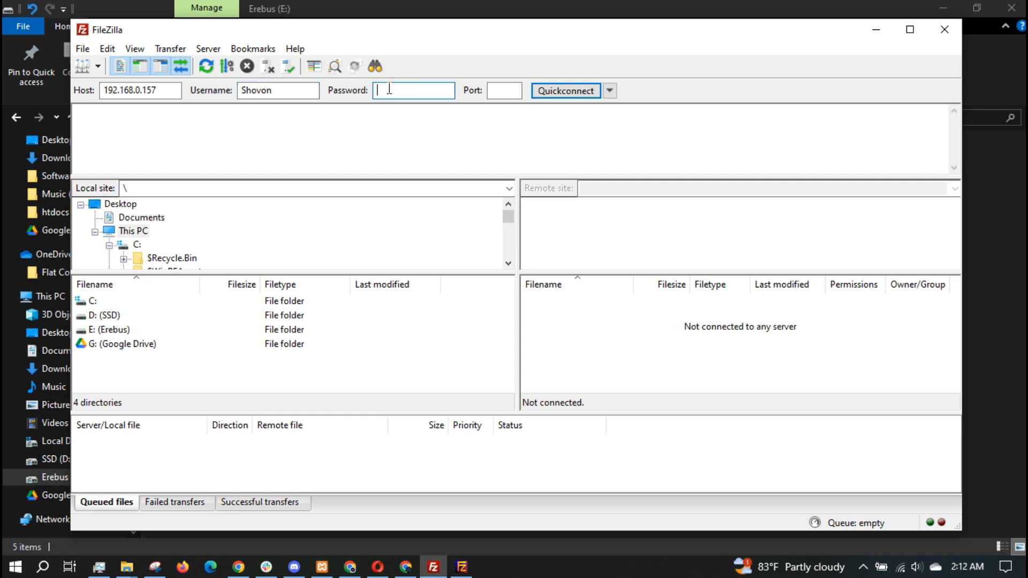
pyautogui.write('1234')
# Set the port to 21 and connect to the FTP server.
pyautogui.click(504, 93)
pyautogui.write('21')
pyautogui.doubleClick(507, 89)
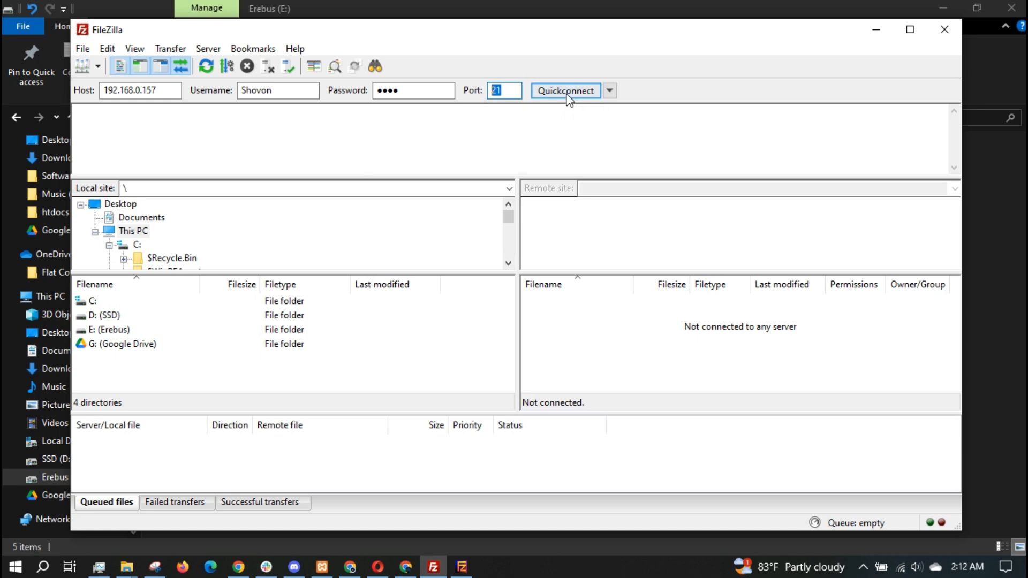
pyautogui.click(567, 97)
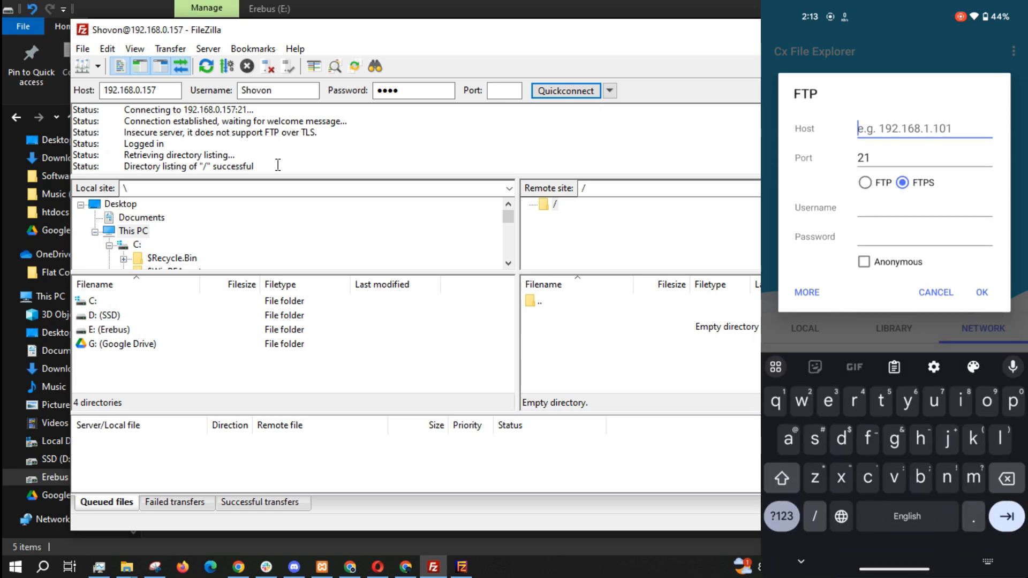
# On the phone, enter host 192.168.0.157 and set up the port entry for the new FTP server.
pyautogui.write('192.168.0.157')
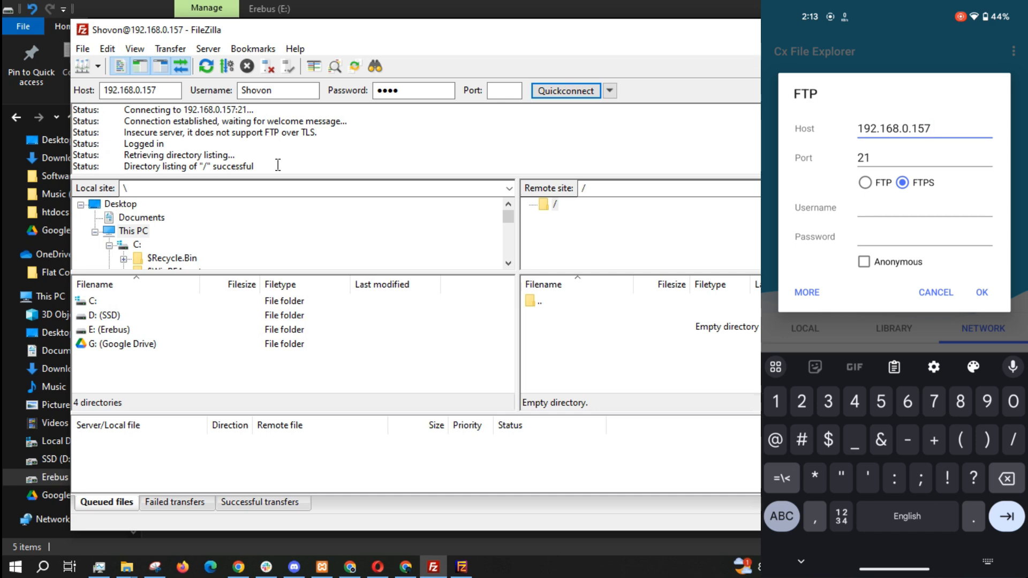
pyautogui.click(898, 163)
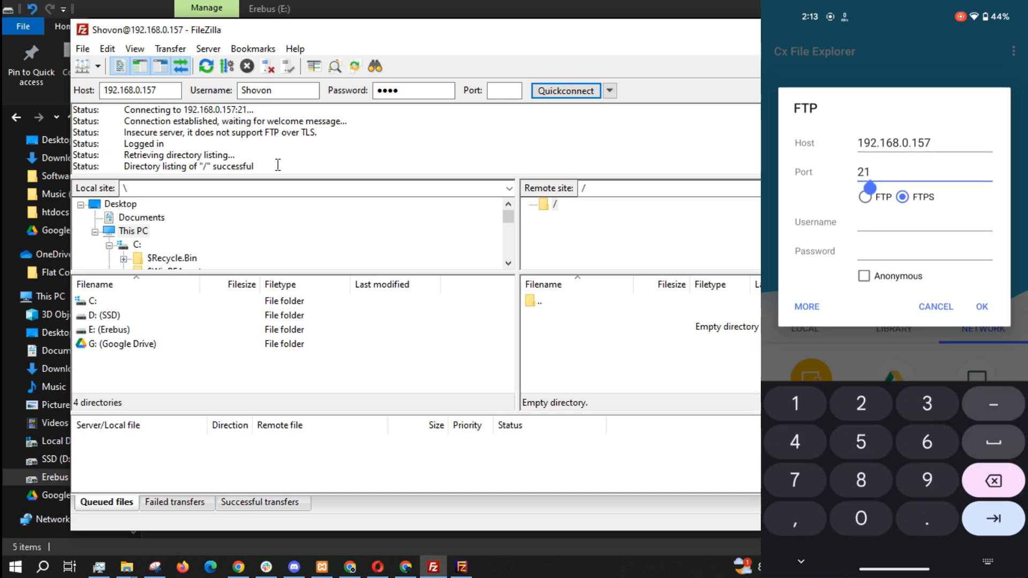
pyautogui.click(868, 194)
pyautogui.click(867, 194)
pyautogui.click(868, 194)
pyautogui.click(867, 194)
pyautogui.click(867, 194)
pyautogui.moveTo(867, 194); pyautogui.dragTo(939, 202)
# Choose plain FTP instead of FTPS and enter the user's name for the phone connection.
pyautogui.click(930, 143)
pyautogui.click(865, 176)
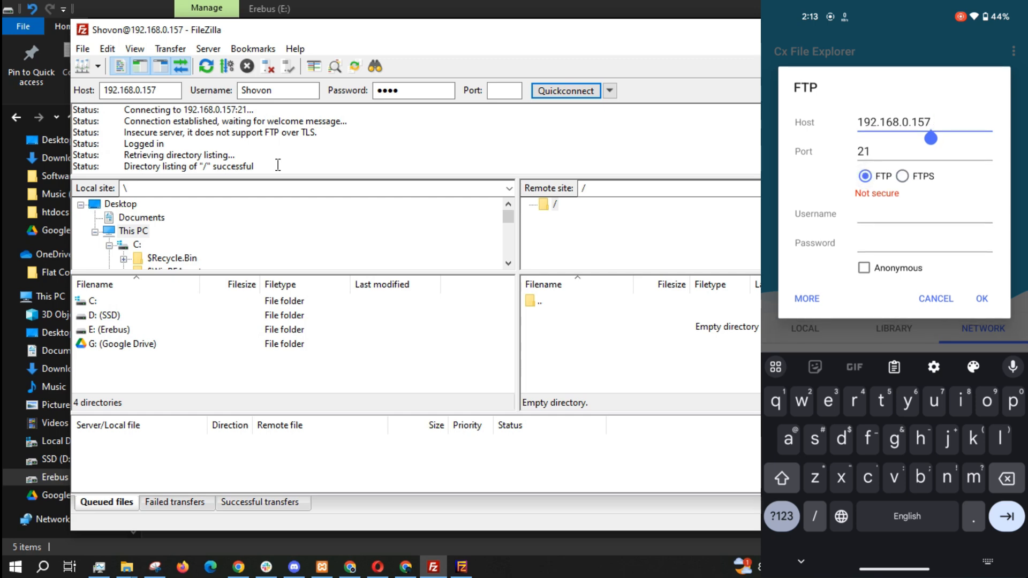
pyautogui.click(915, 214)
pyautogui.write('S')
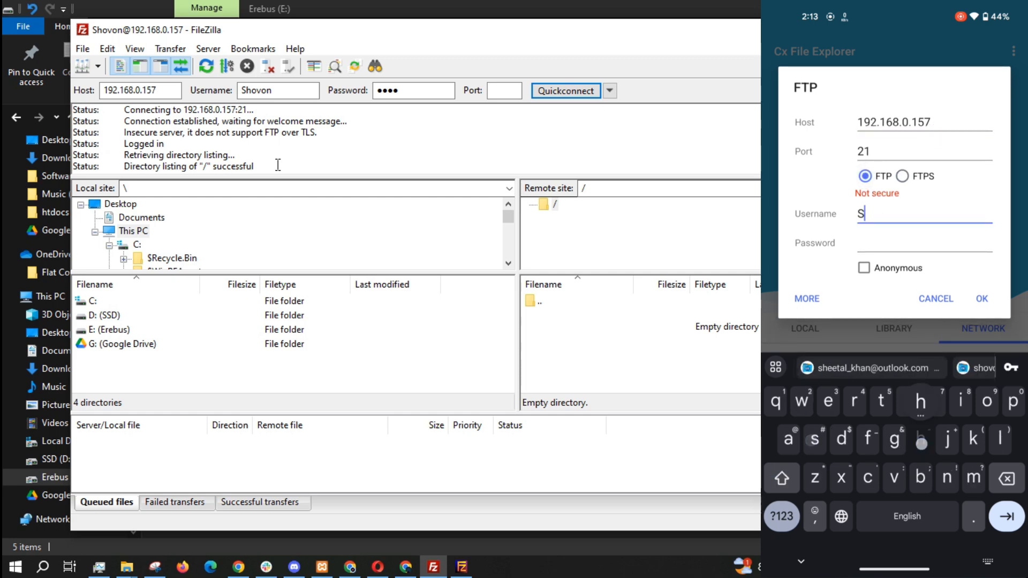
pyautogui.write('hovon')
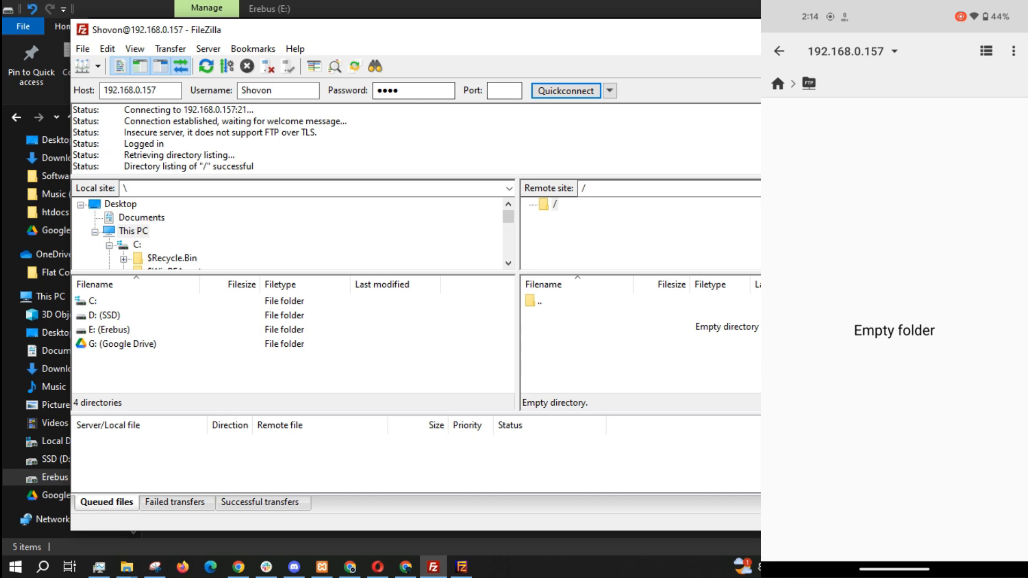
pyautogui.click(890, 30)
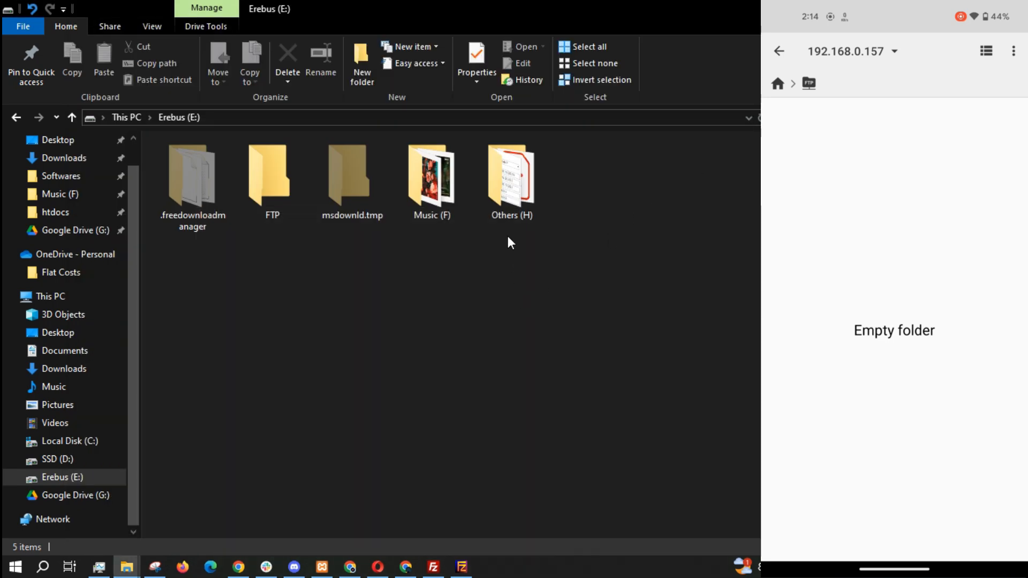
# Copy 00 Iyaz - Replay.m4a from Music (F)\Singles into E:\FTP.
pyautogui.click(433, 193)
pyautogui.doubleClick(432, 193)
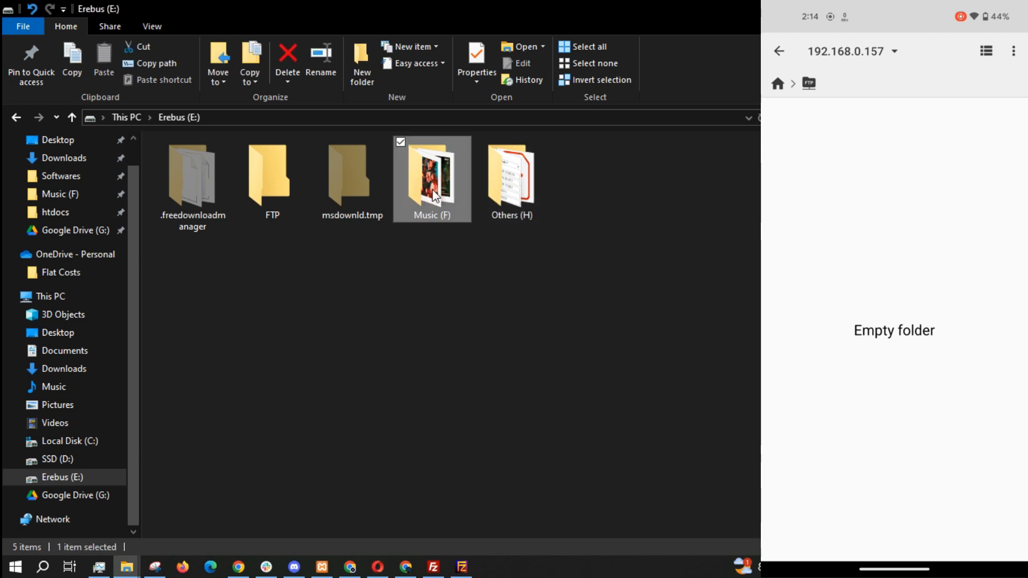
pyautogui.doubleClick(189, 298)
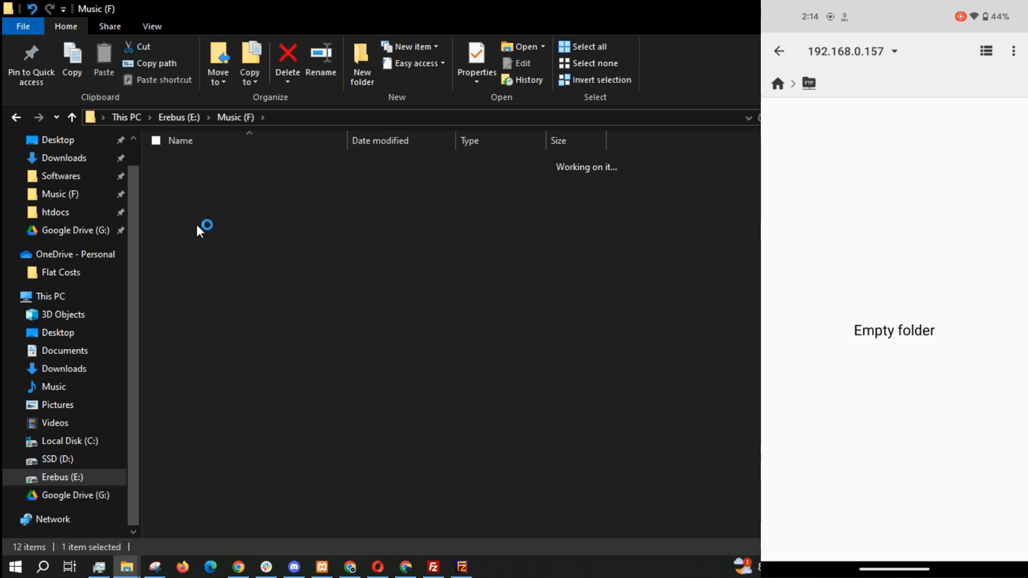
pyautogui.click(223, 210)
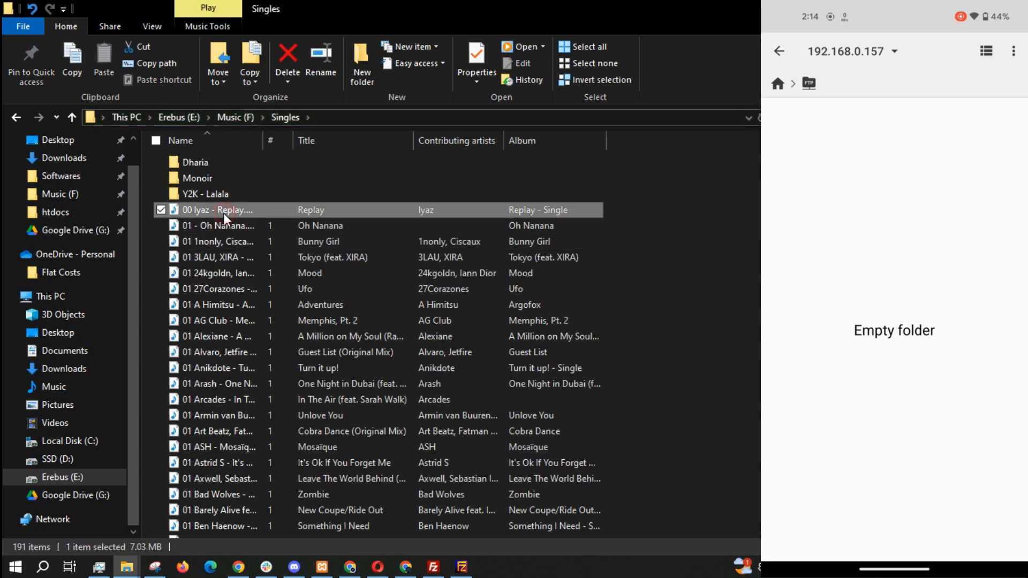
pyautogui.click(16, 117)
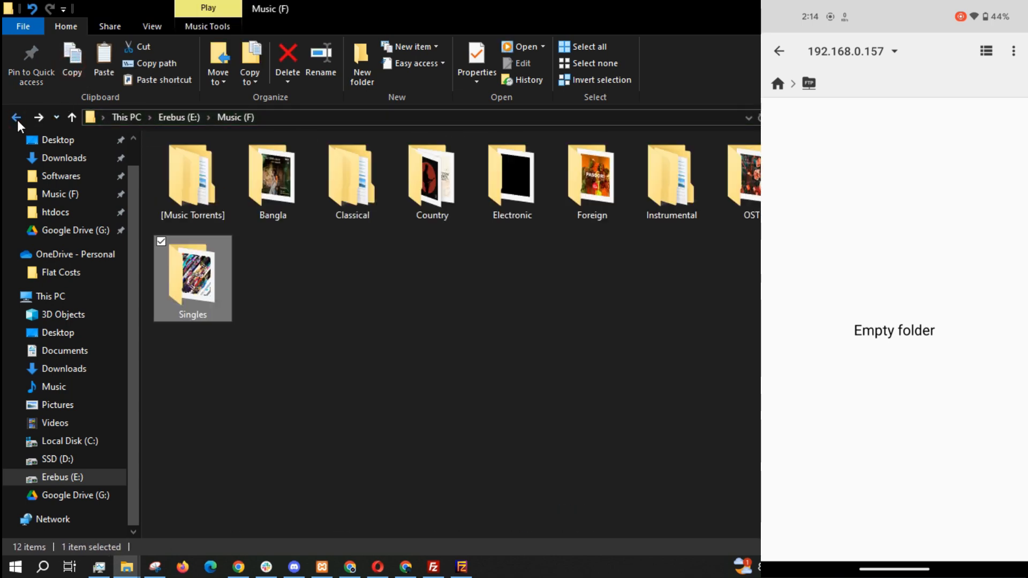
pyautogui.click(17, 118)
pyautogui.doubleClick(280, 185)
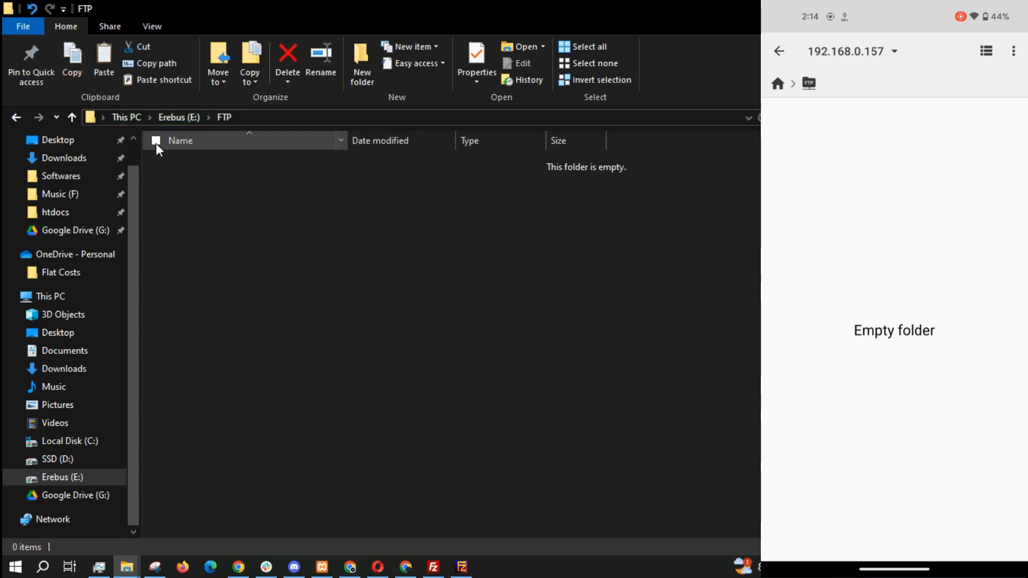
pyautogui.click(103, 64)
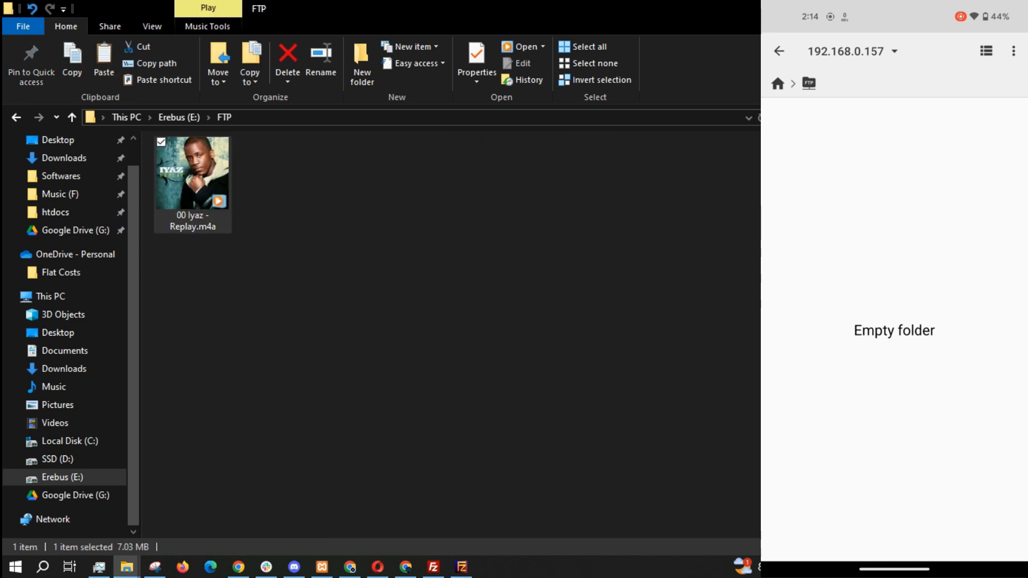
# Refresh the phone, try deleting the song there (access denied), then delete it in Explorer.
pyautogui.moveTo(908, 316); pyautogui.dragTo(910, 412)
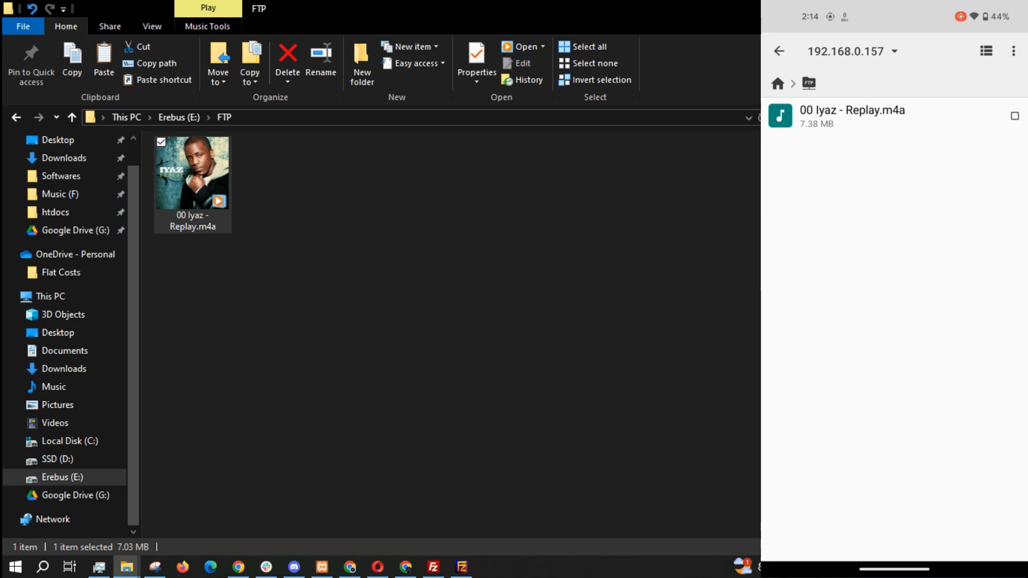
pyautogui.click(962, 130)
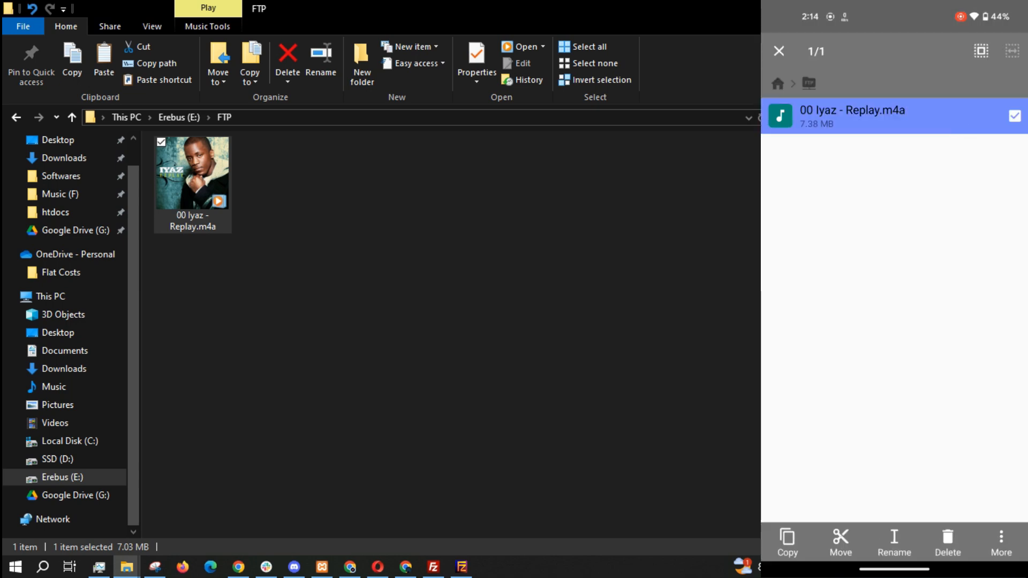
pyautogui.click(947, 541)
pyautogui.click(982, 342)
pyautogui.click(981, 347)
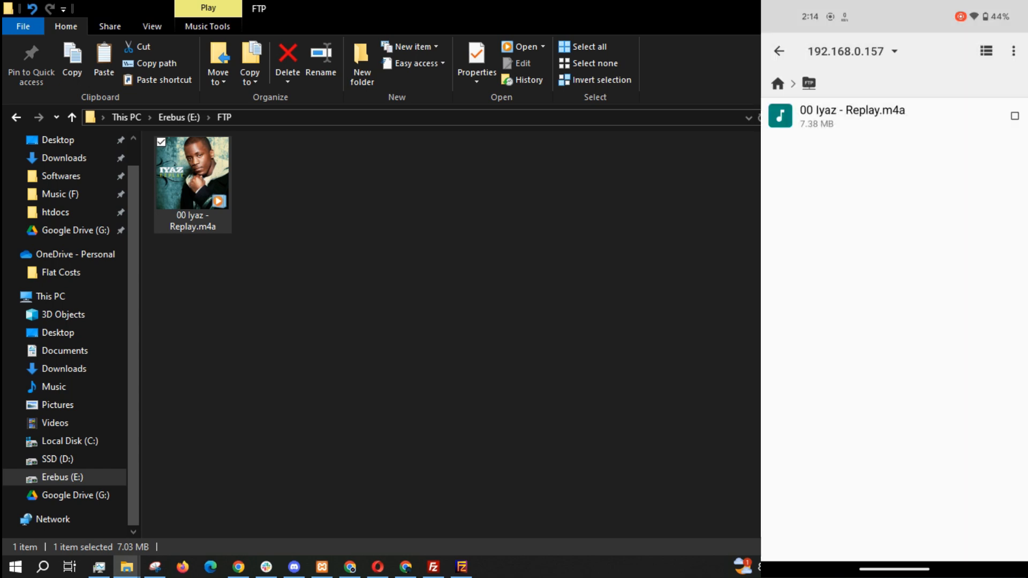
pyautogui.click(285, 58)
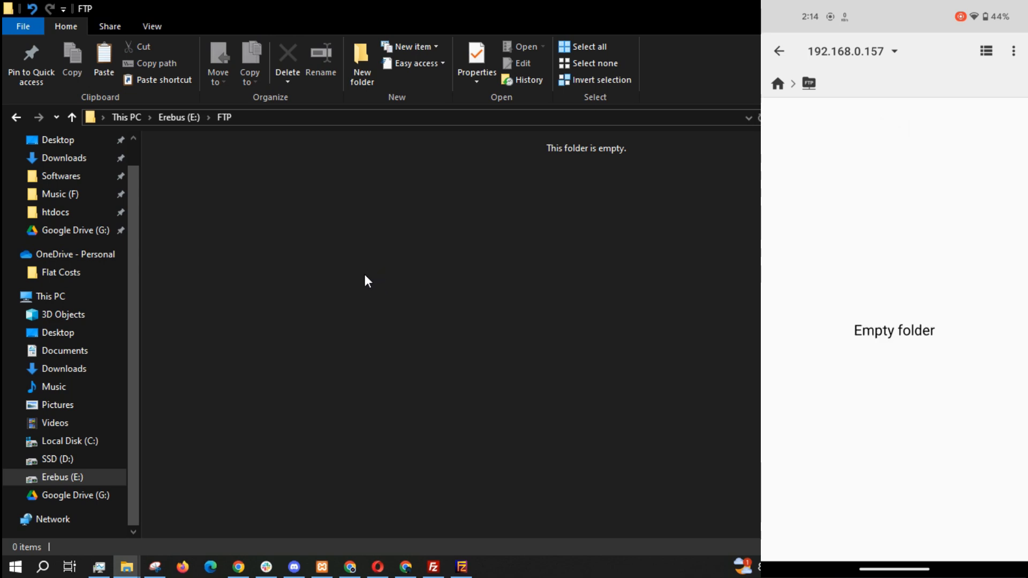
# Navigate File Explorer back up from E:\FTP to This PC.
pyautogui.click(72, 116)
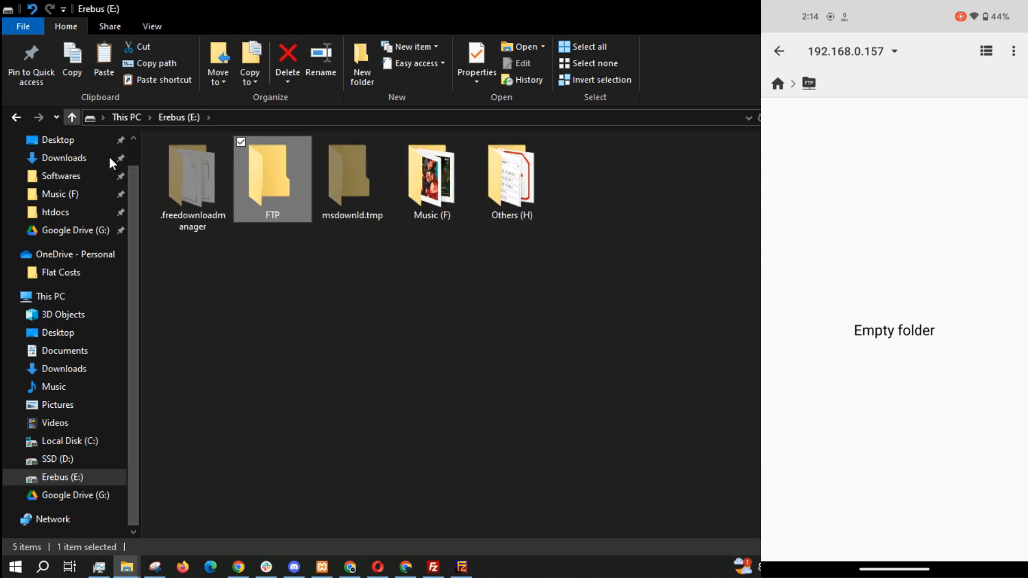
pyautogui.hotkey('alt', 'Up')
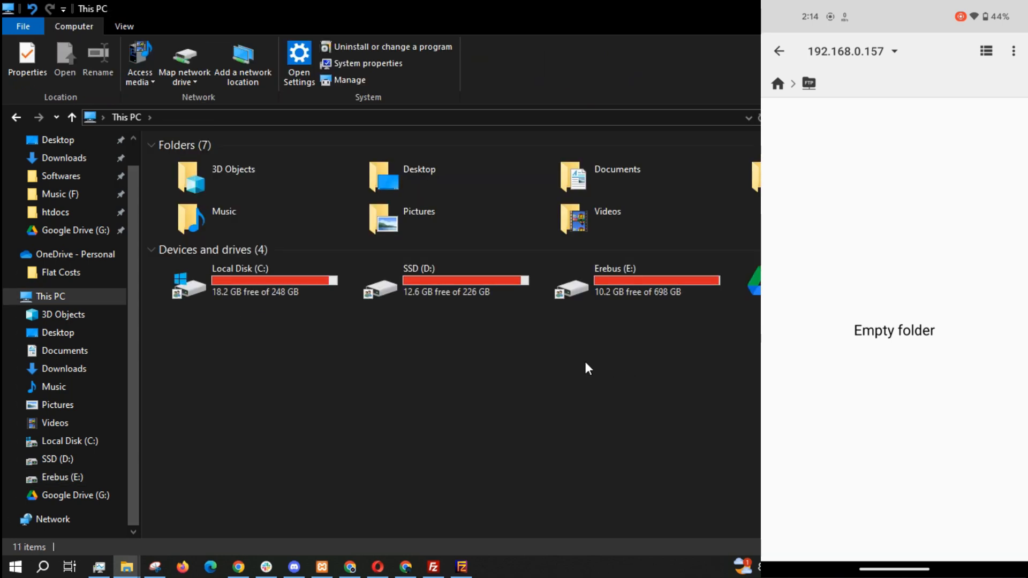
pyautogui.moveTo(611, 374); pyautogui.dragTo(462, 415)
# Minimize the FileZilla client and reopen FileZilla Server Admin from XAMPP, logging on to 127.0.0.1.
pyautogui.click(461, 566)
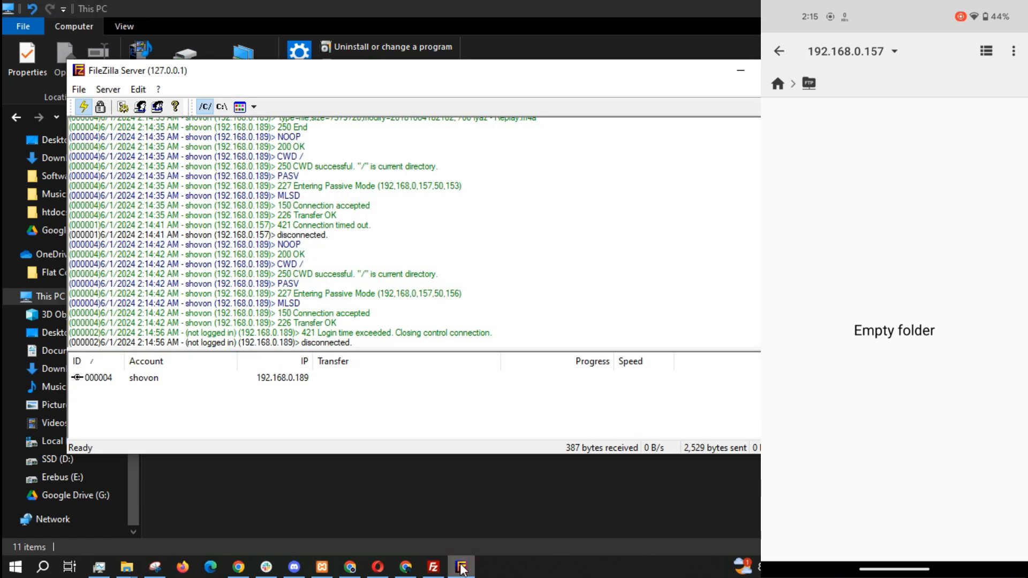
pyautogui.click(461, 567)
pyautogui.click(433, 566)
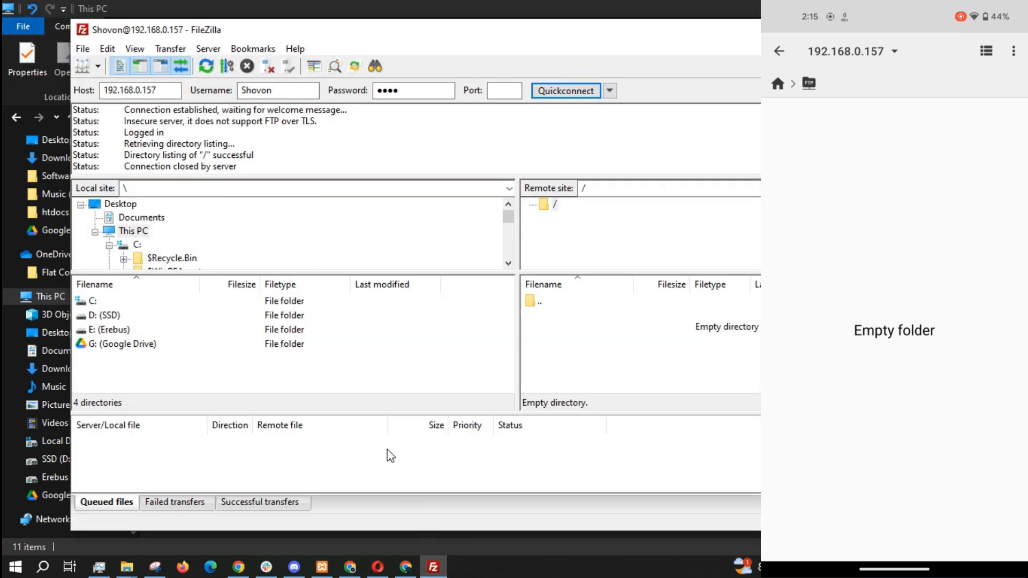
pyautogui.click(434, 566)
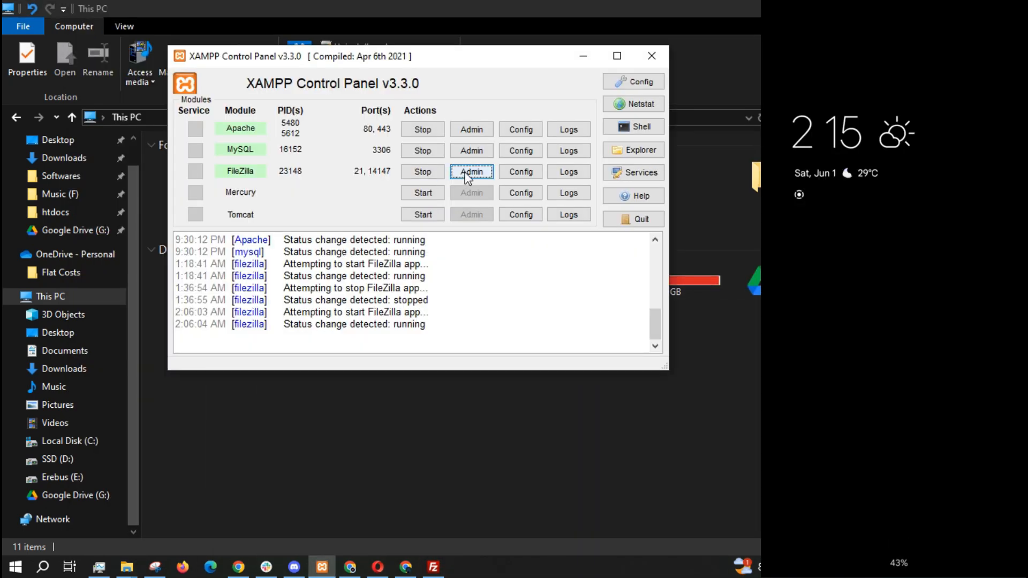
pyautogui.click(468, 173)
pyautogui.click(481, 336)
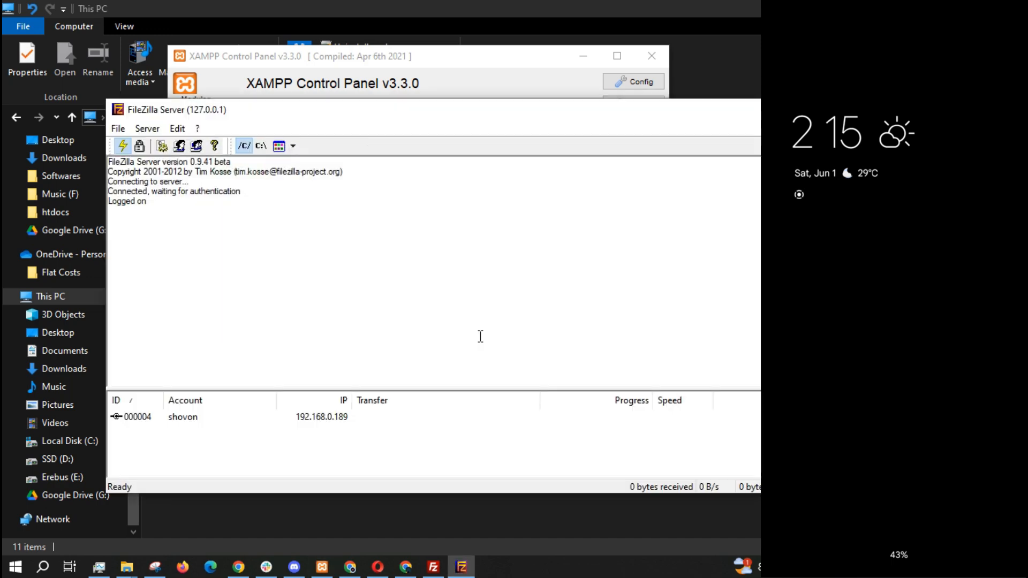
# Add Local Disk (C:) as a shared folder on the user's Shared folders page.
pyautogui.click(180, 128)
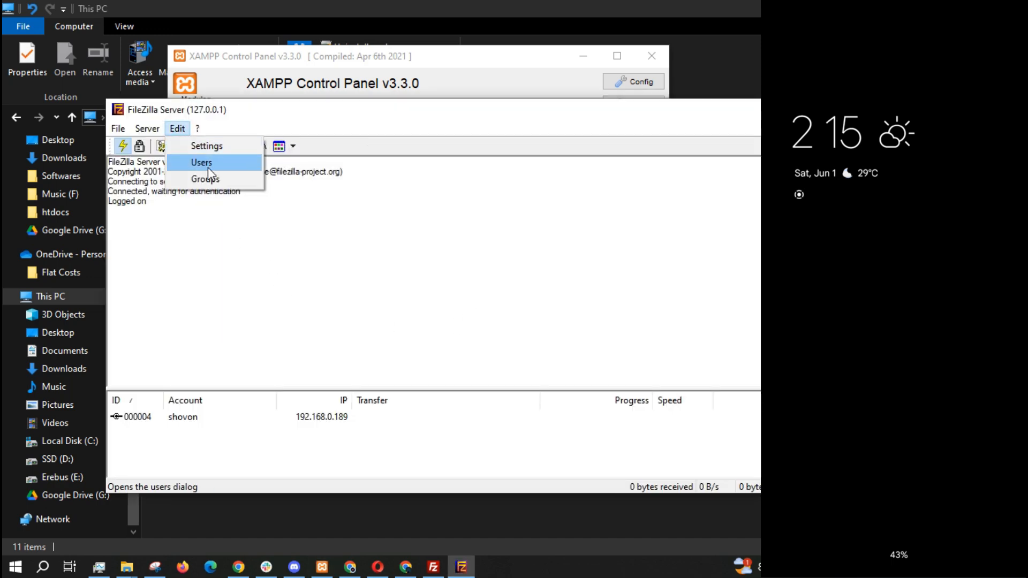
pyautogui.click(209, 163)
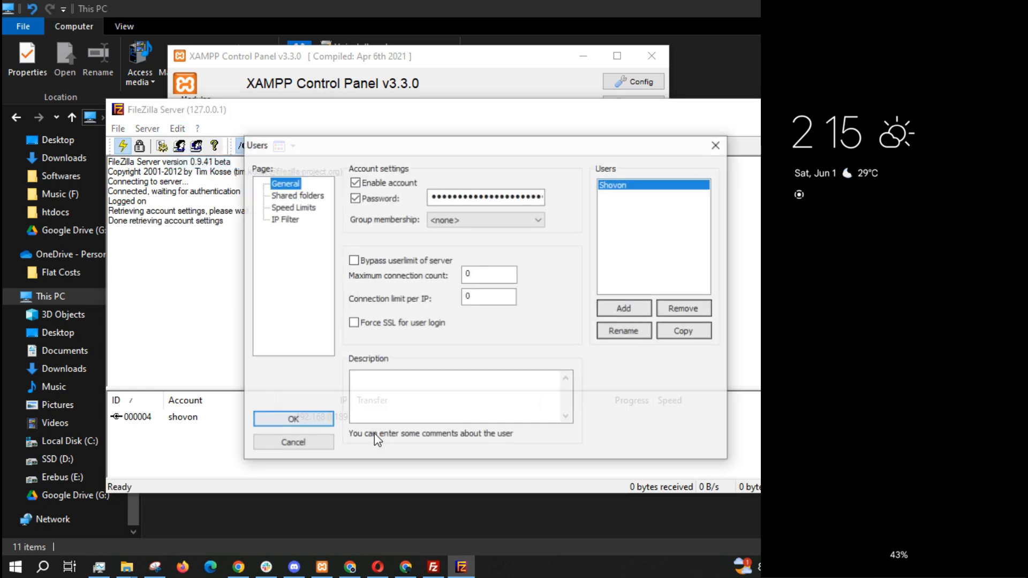
pyautogui.click(304, 196)
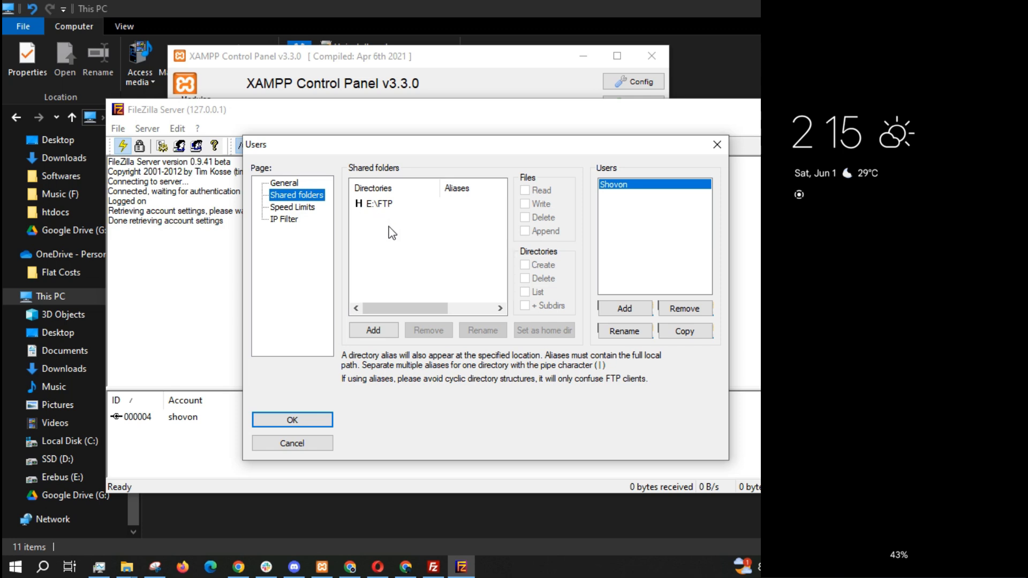
pyautogui.click(383, 332)
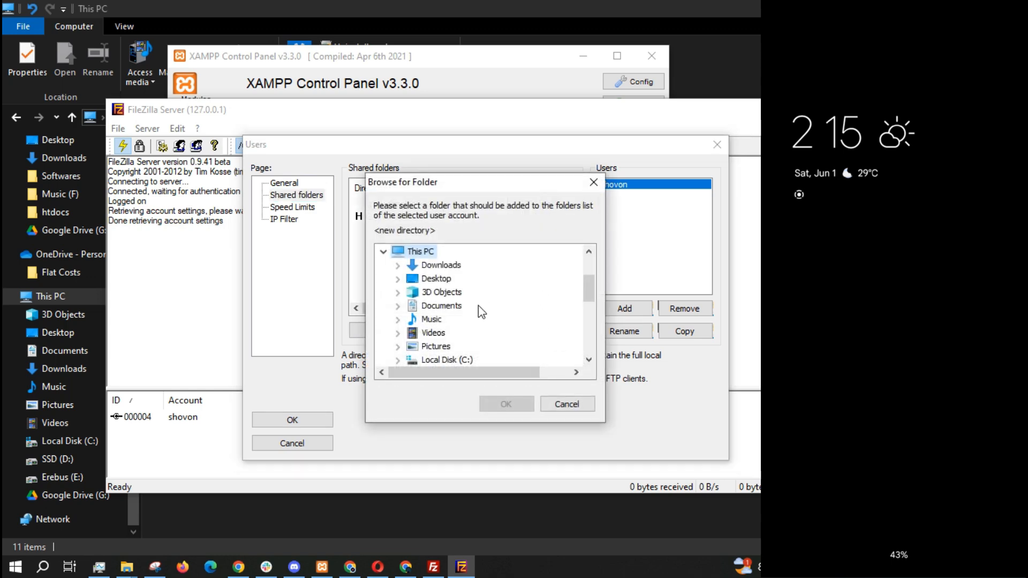
pyautogui.scroll(-2, 477, 305)
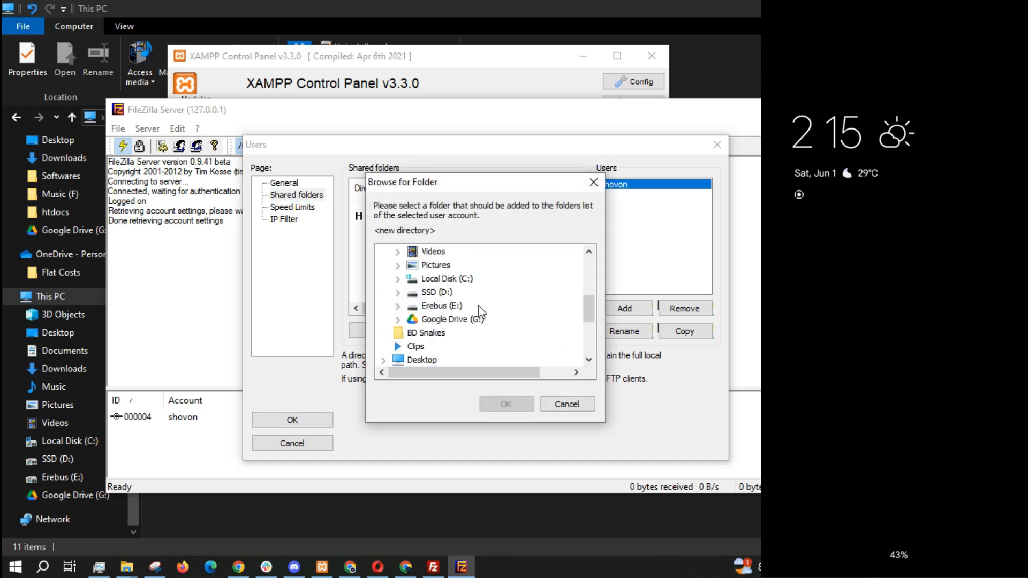
pyautogui.click(447, 278)
pyautogui.click(513, 408)
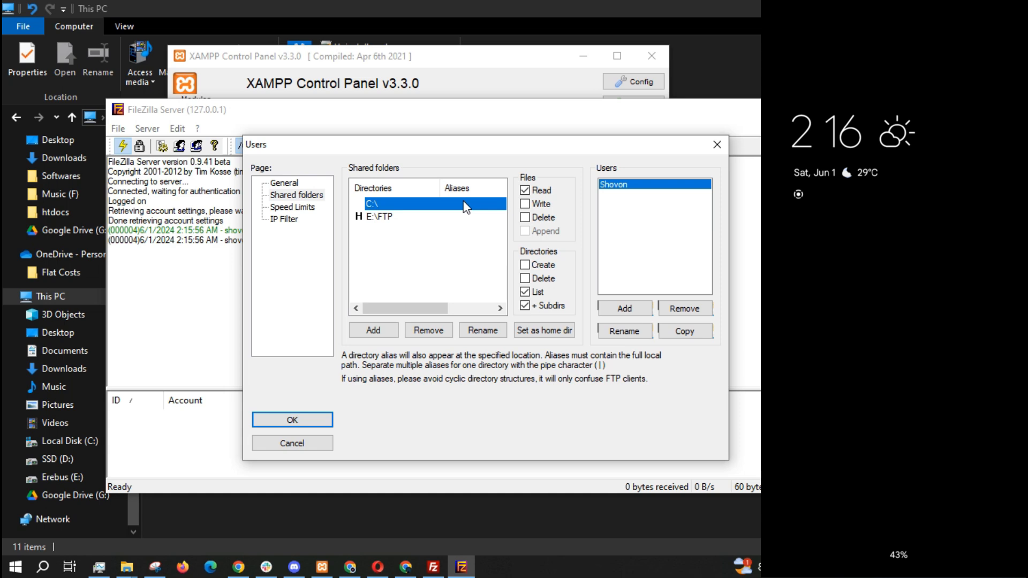
# Give the shared C:\ folder the alias E:\FTP\C Drive.
pyautogui.rightClick(465, 206)
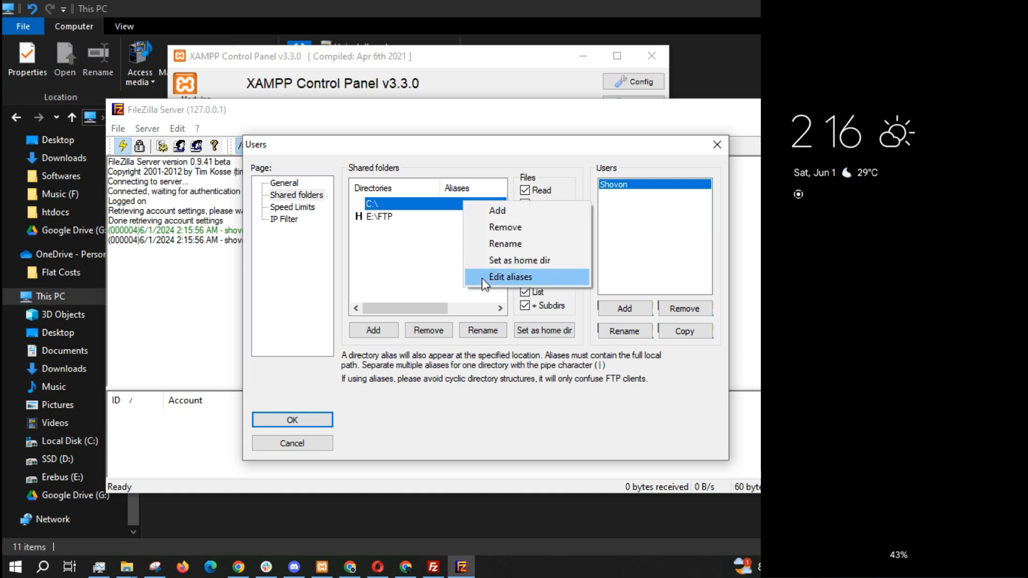
pyautogui.click(539, 281)
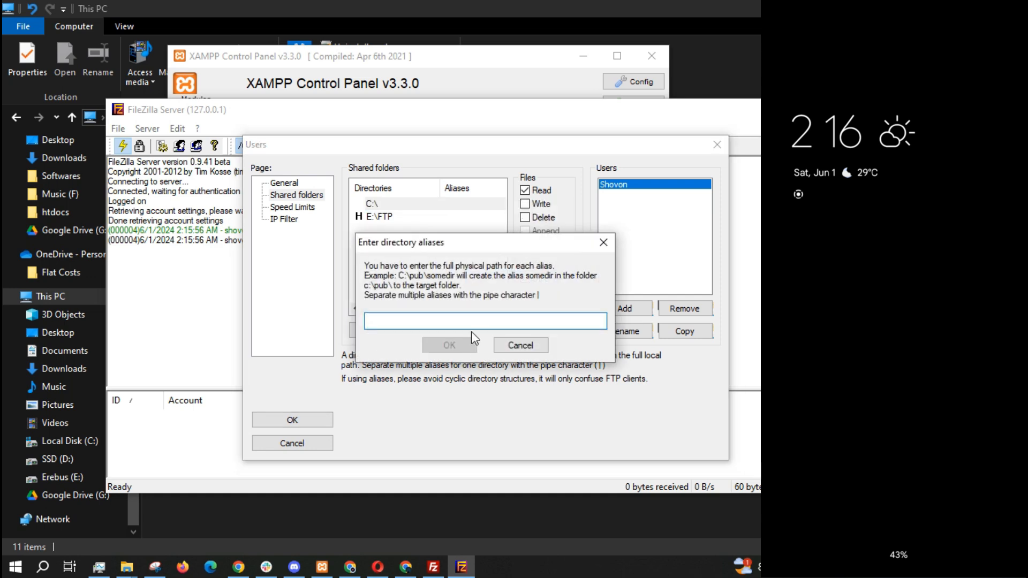
pyautogui.moveTo(416, 244); pyautogui.dragTo(585, 250)
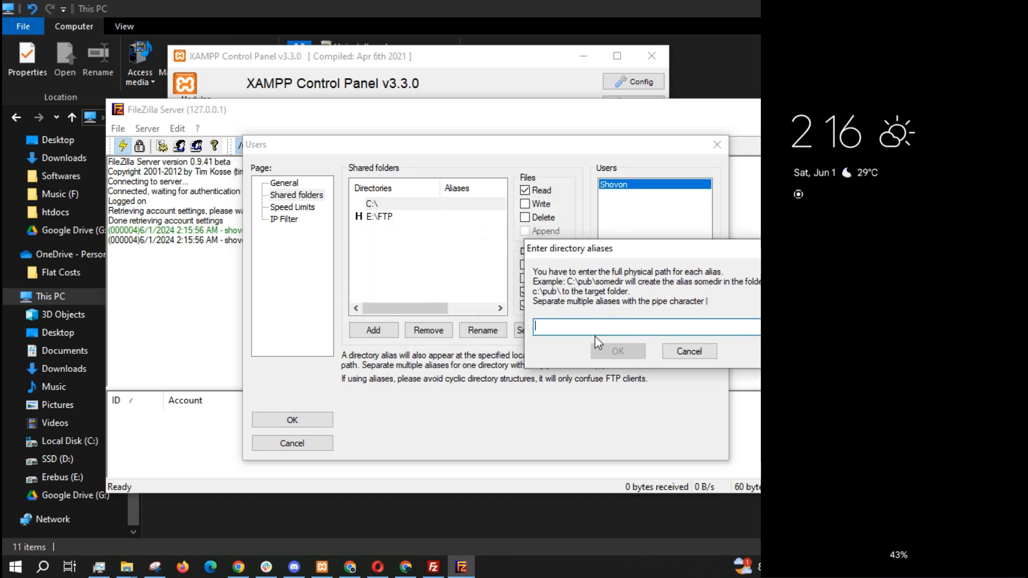
pyautogui.write('E:\\FTP')
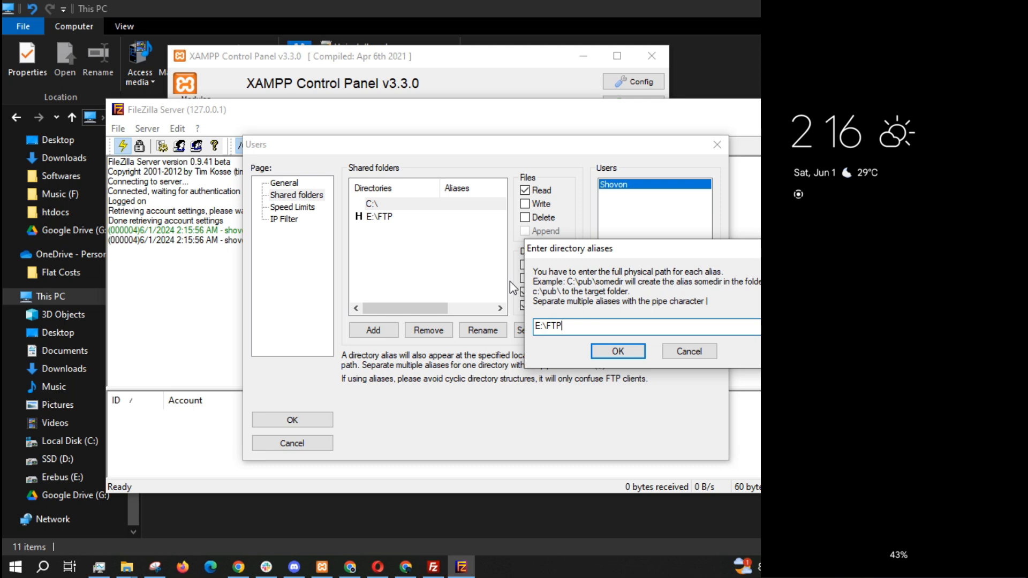
pyautogui.write('\\')
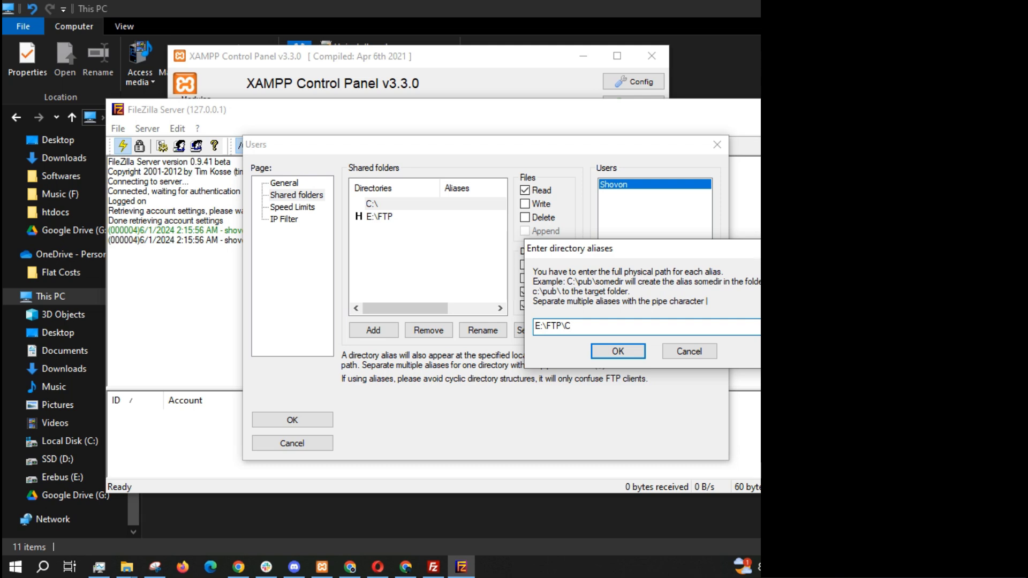
pyautogui.write('C Drive')
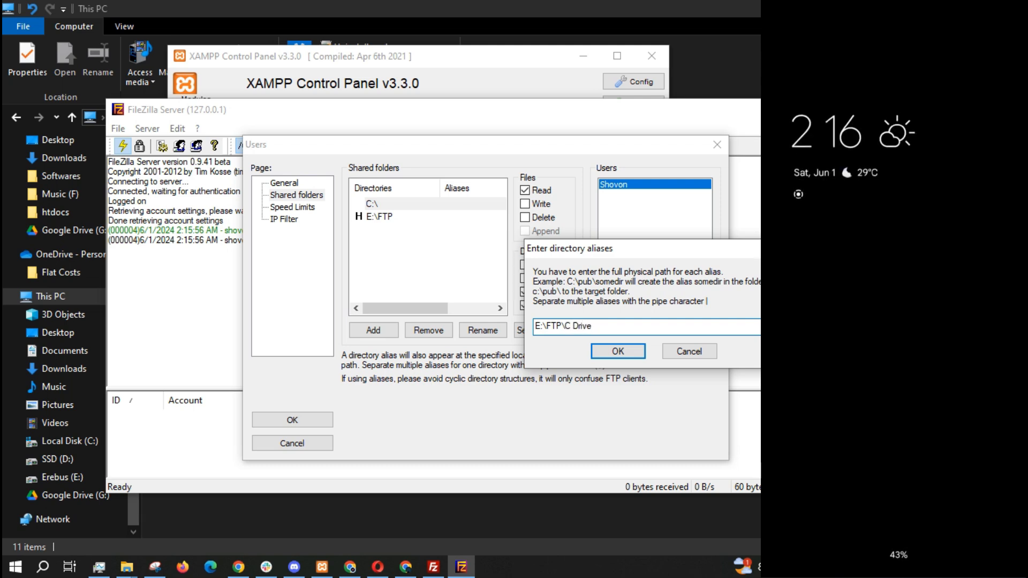
pyautogui.click(612, 353)
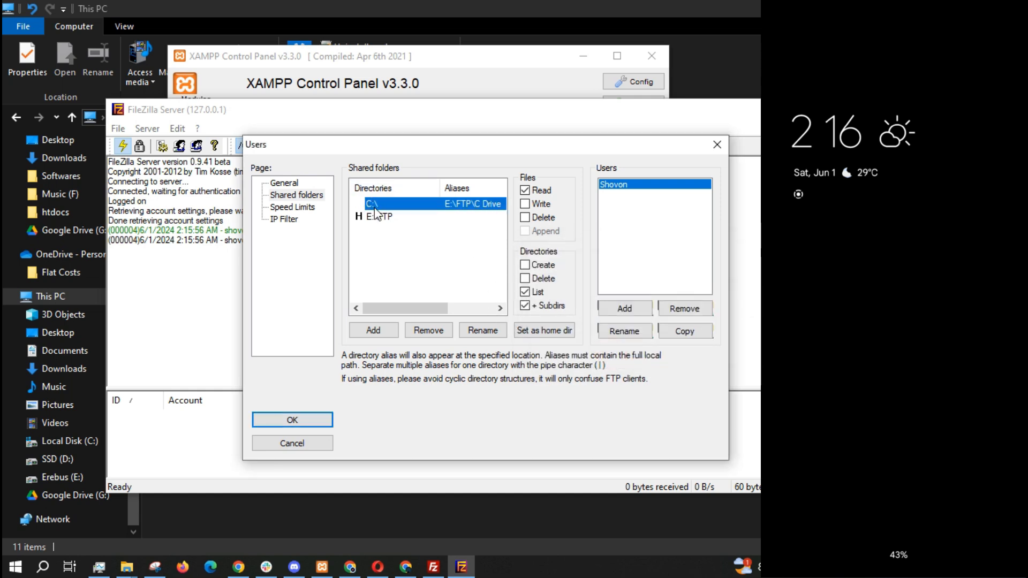
pyautogui.click(375, 330)
# Share SSD (D:) with the user and alias it as E:\FTP\D Drive.
pyautogui.scroll(-2, 509, 352)
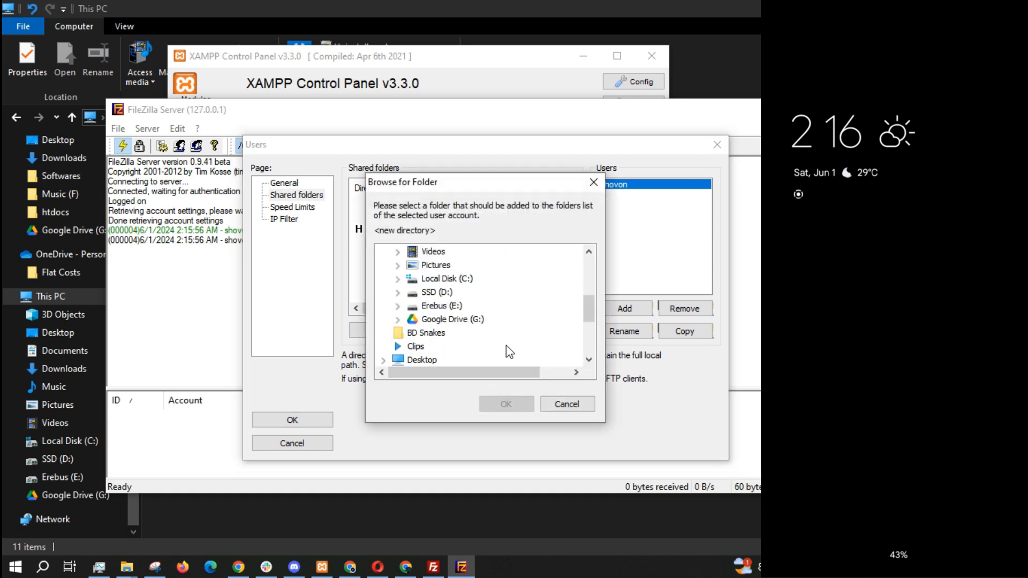
pyautogui.click(437, 292)
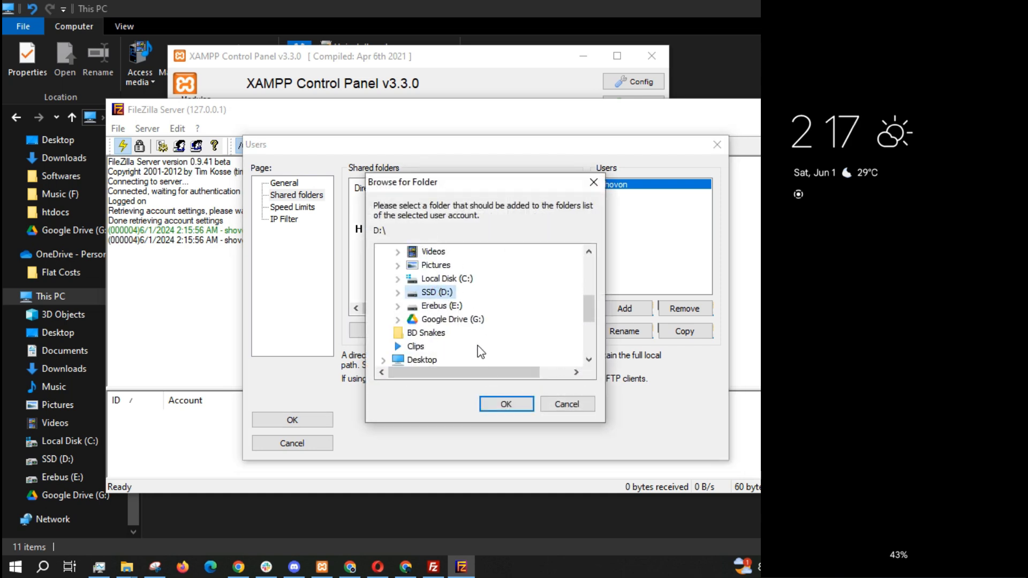
pyautogui.click(506, 403)
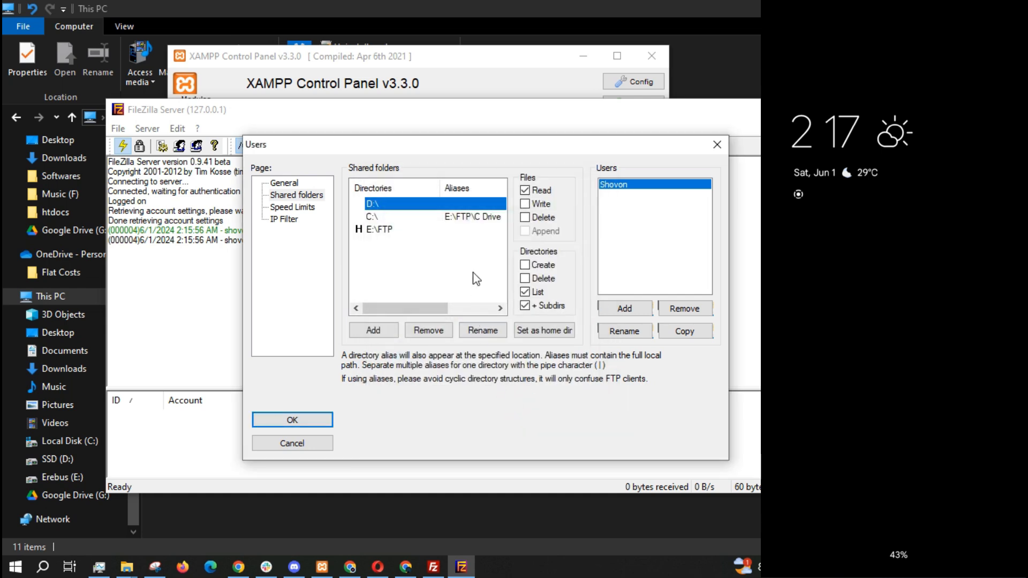
pyautogui.rightClick(489, 201)
pyautogui.click(530, 276)
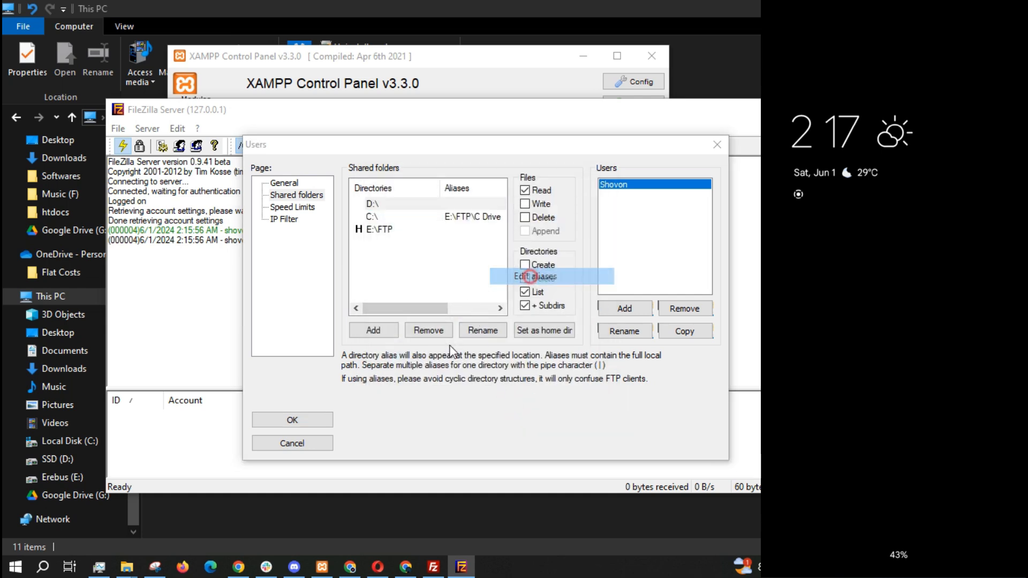
pyautogui.write('E:\\FTP')
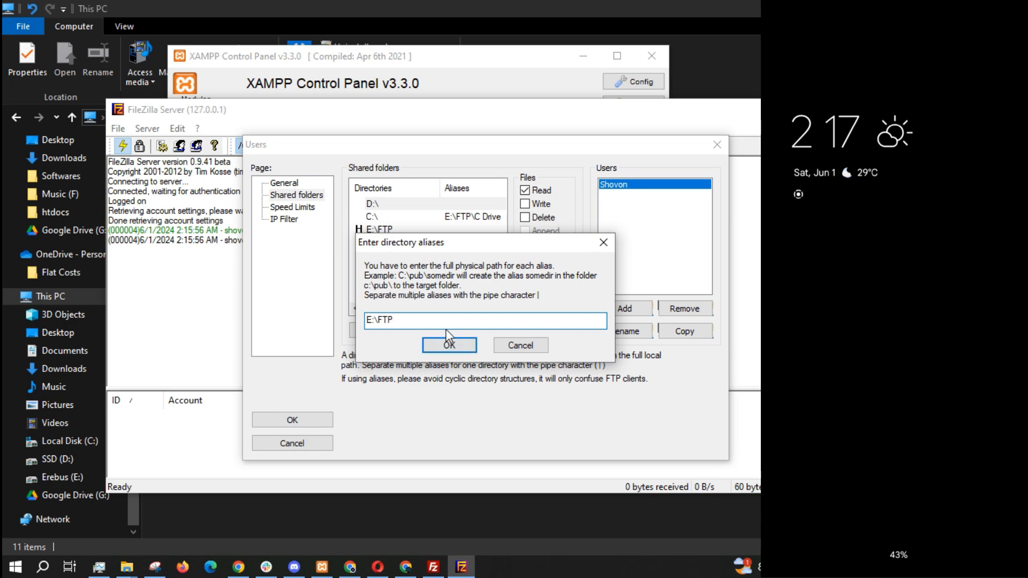
pyautogui.write('\\D Drive')
pyautogui.click(452, 345)
# Start adding Erebus (E:) as a third shared folder.
pyautogui.click(373, 330)
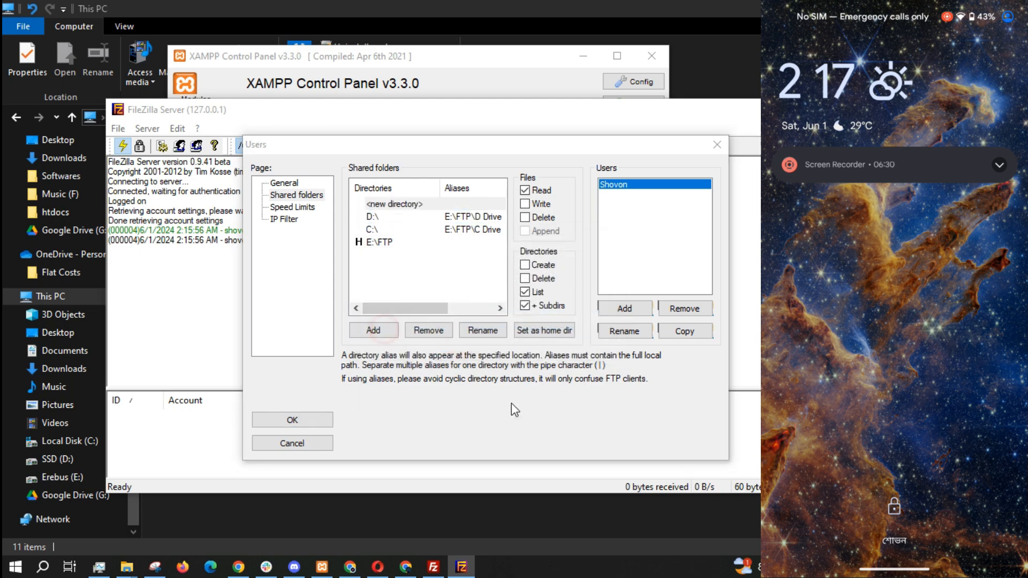
pyautogui.scroll(-2, 505, 331)
pyautogui.click(449, 307)
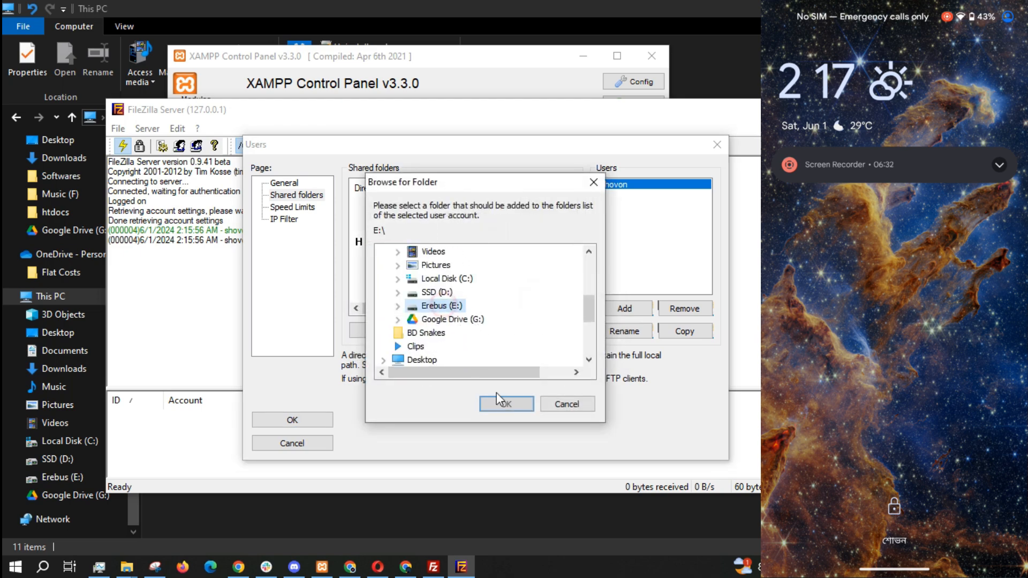
# Share E:\ with alias E:\FTP\E Drive and save the user's settings.
pyautogui.click(501, 404)
pyautogui.rightClick(464, 204)
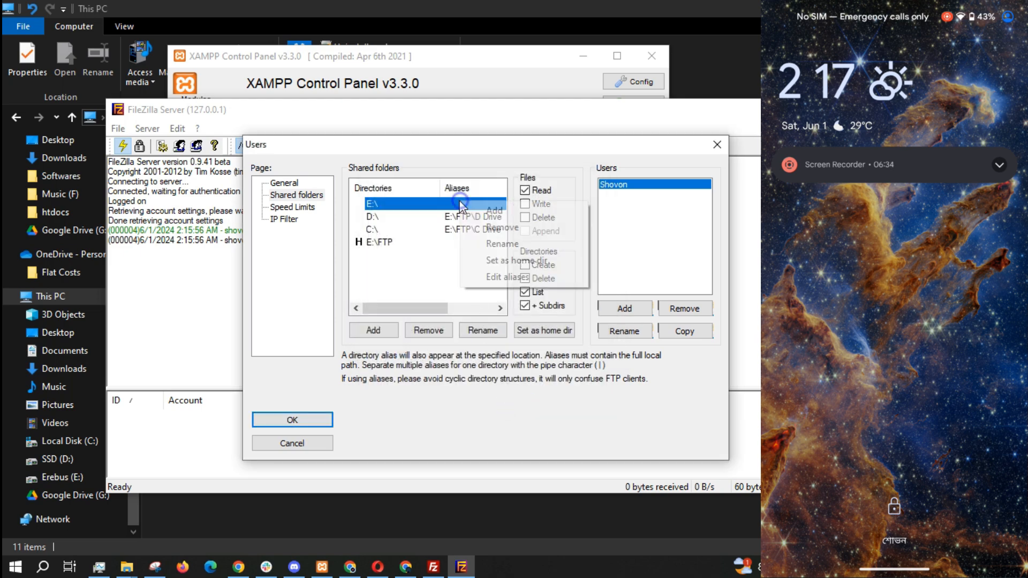
pyautogui.click(490, 278)
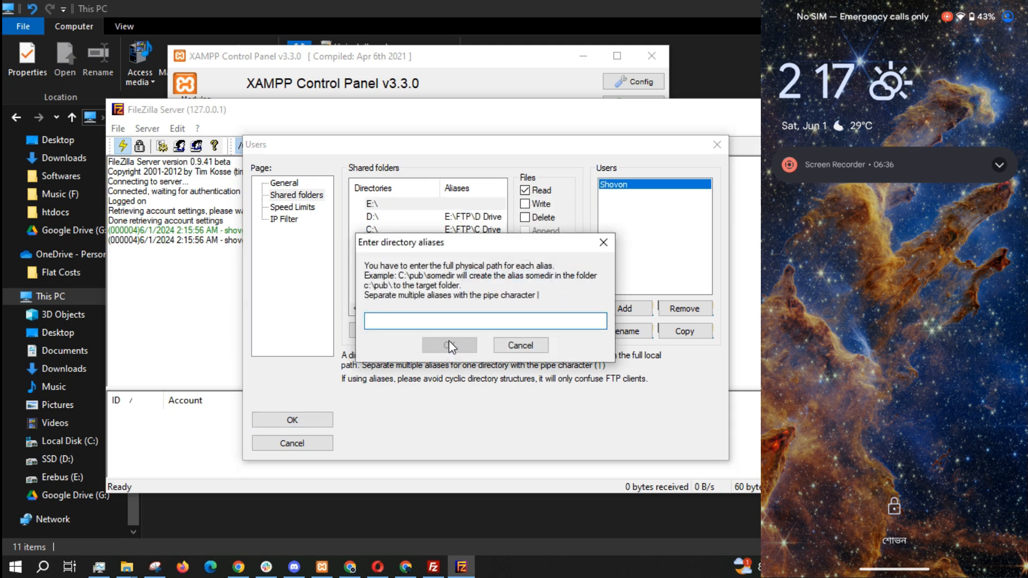
pyautogui.write('E:\\FTP')
pyautogui.write('\\E Drive')
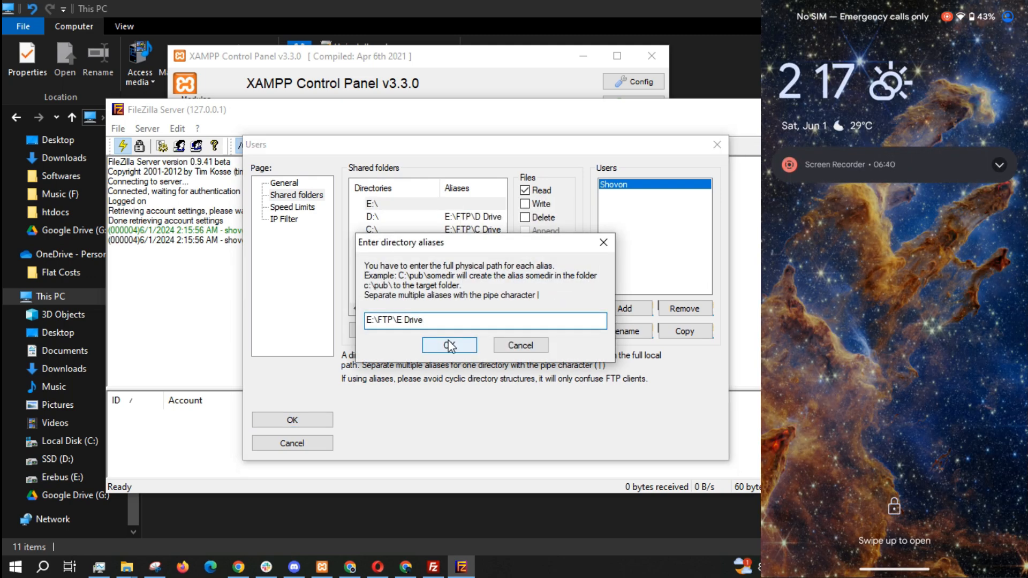
pyautogui.click(449, 345)
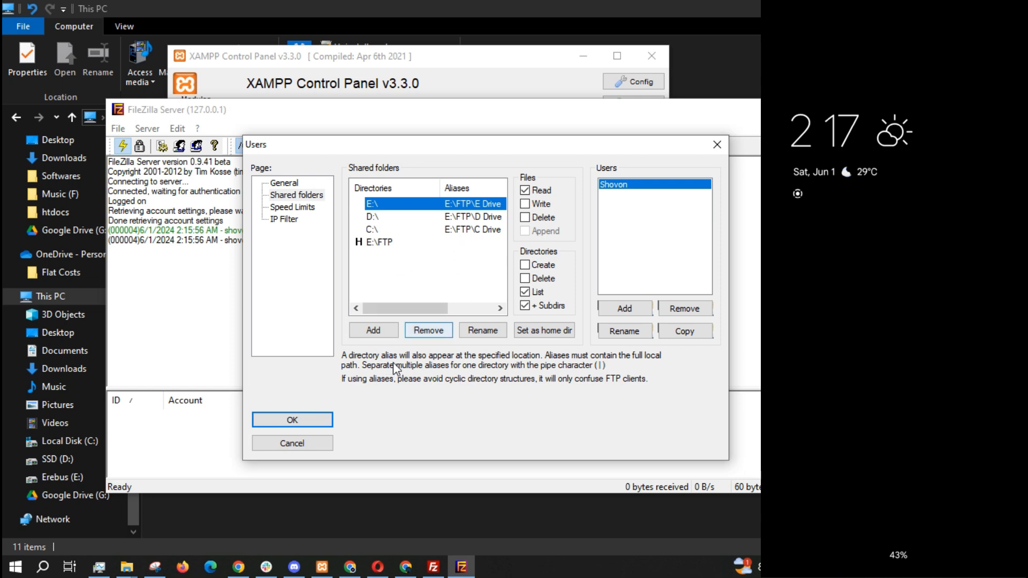
pyautogui.click(312, 420)
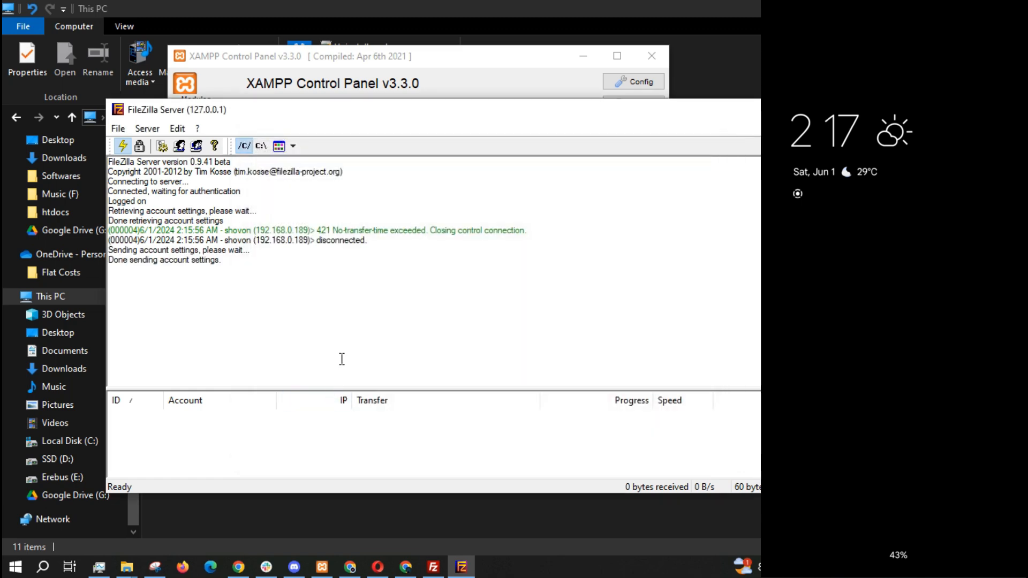